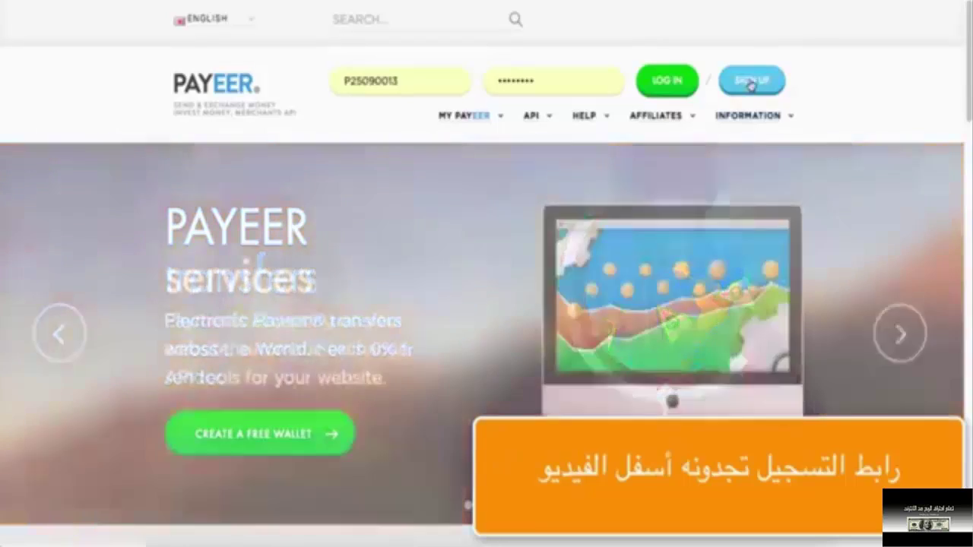
Open the Payeer registration form and agree to the payment system's rules.
click(749, 82)
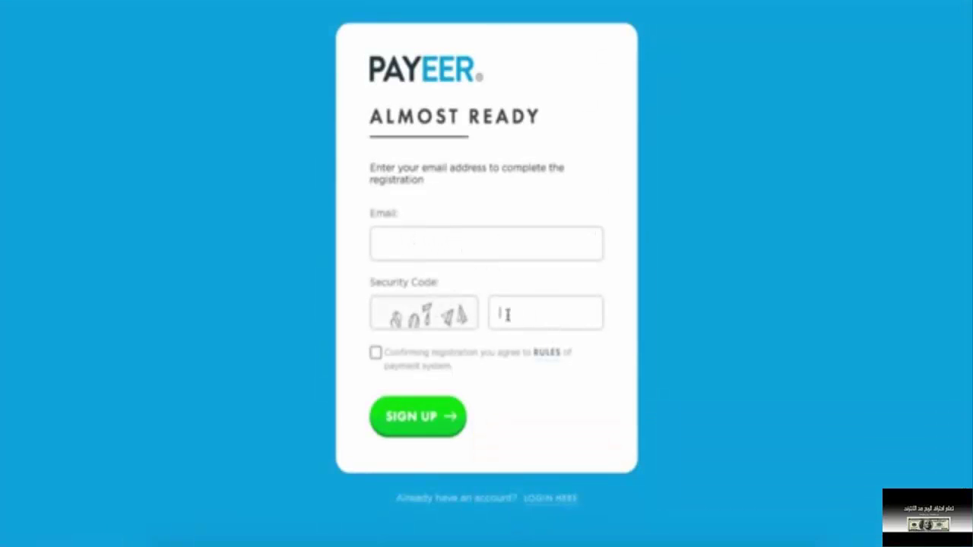
click(376, 354)
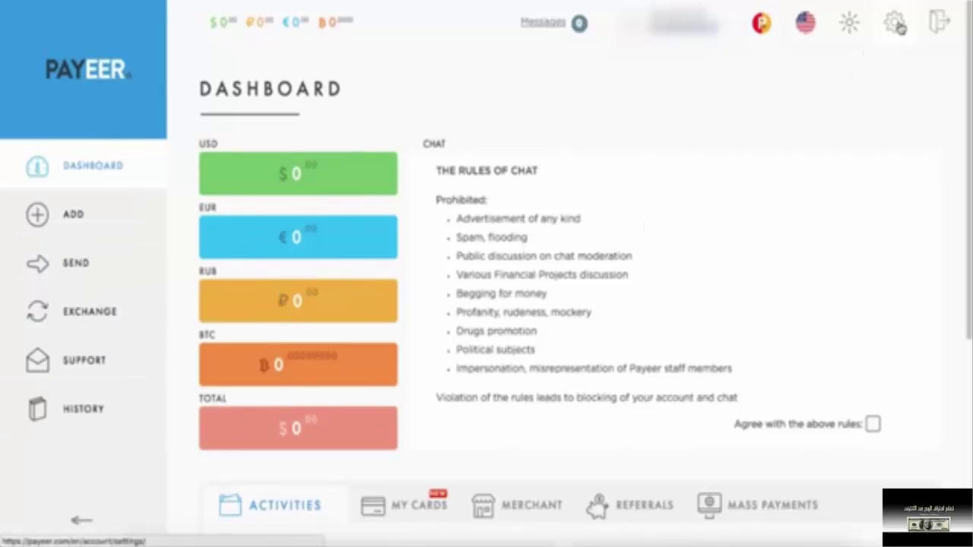
Open the account settings and review the profile's personal information, apps and passport data sections.
click(898, 28)
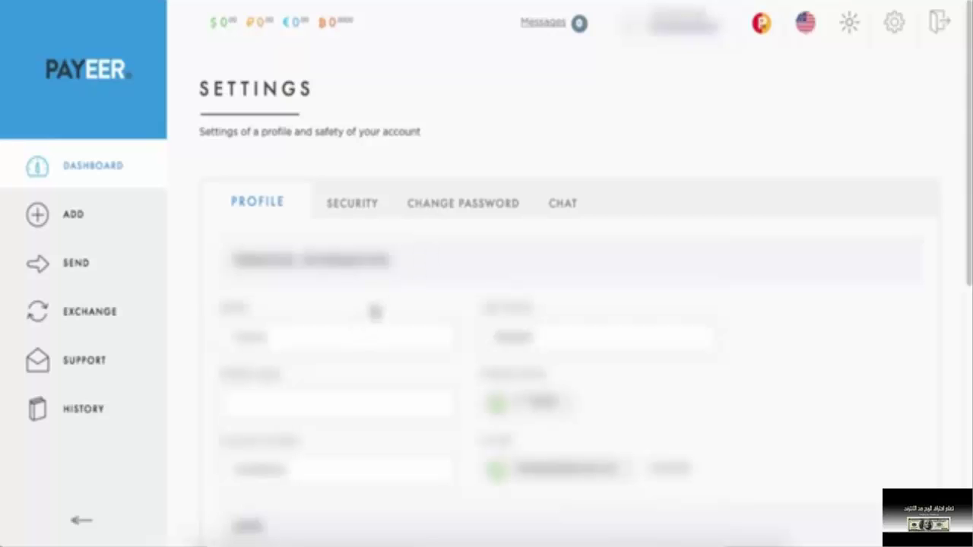
scroll(374, 311, down, 4)
scroll(375, 312, up, 1)
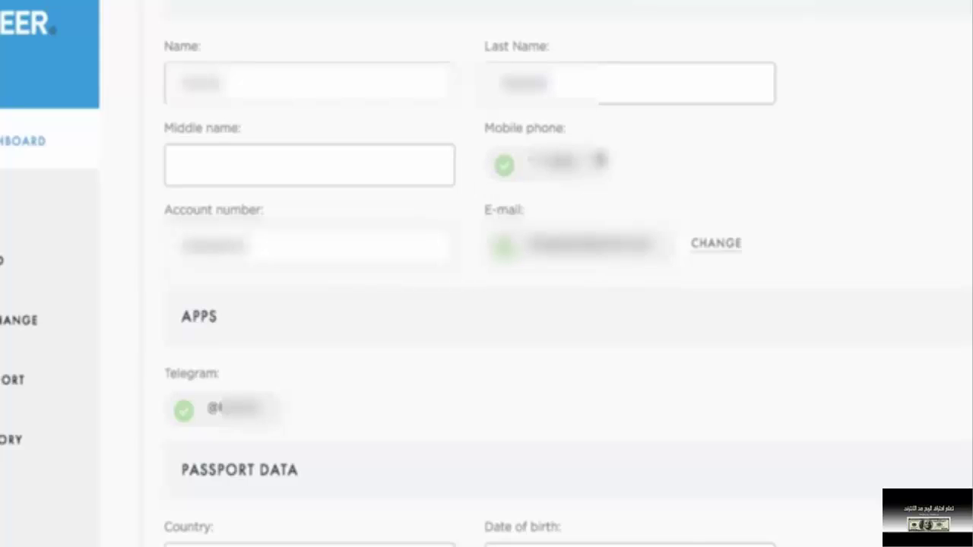
scroll(502, 275, down, 3)
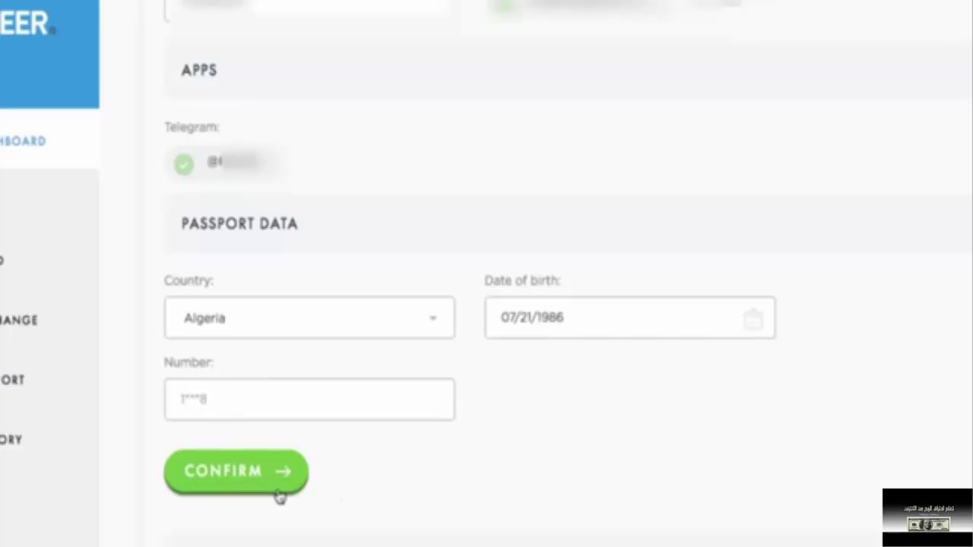
mouse_move(810, 6)
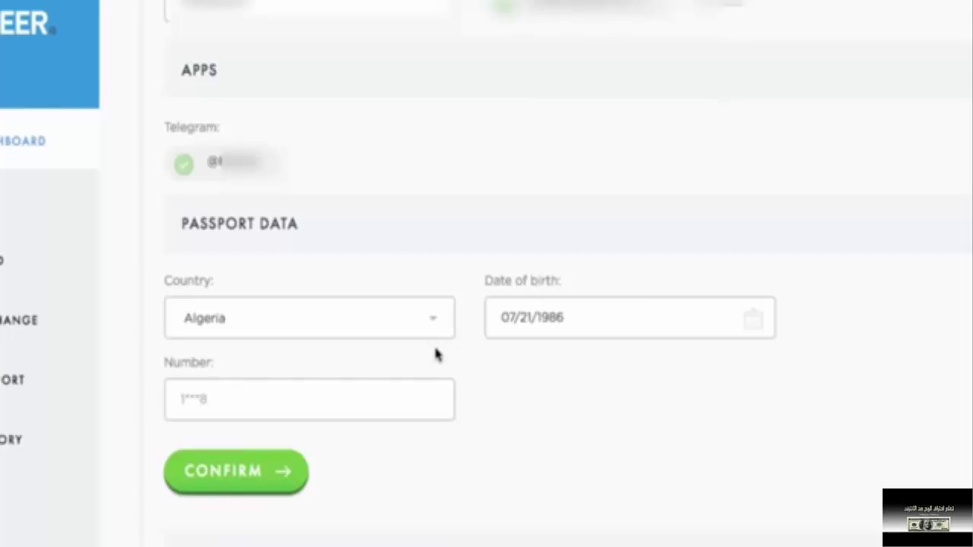
scroll(436, 354, down, 2)
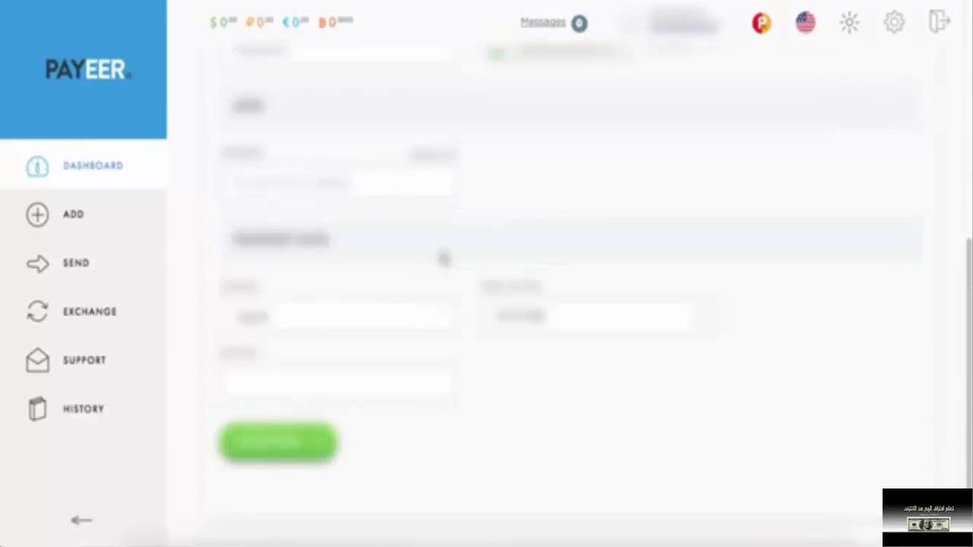
scroll(437, 270, up, 5)
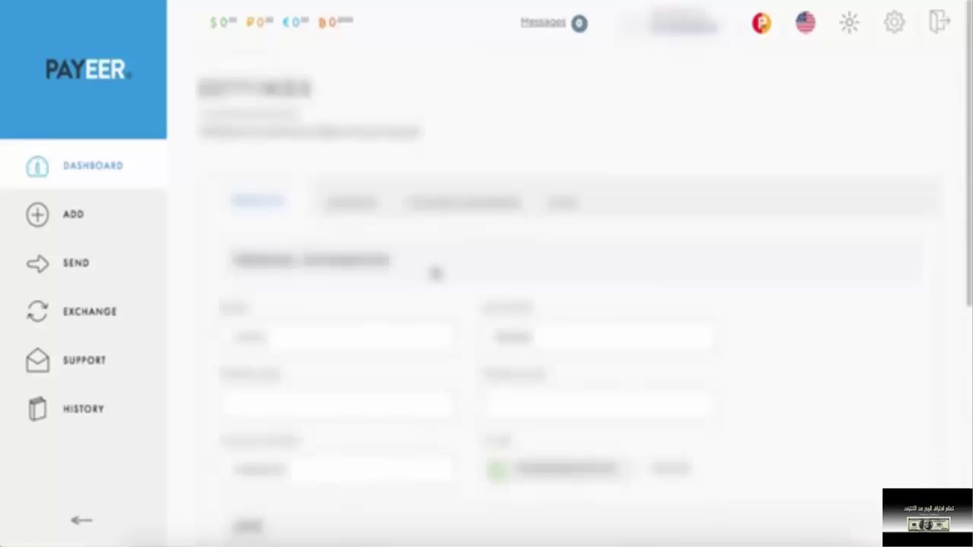
Open the security settings and examine the authorization options for sending a verification code.
click(353, 203)
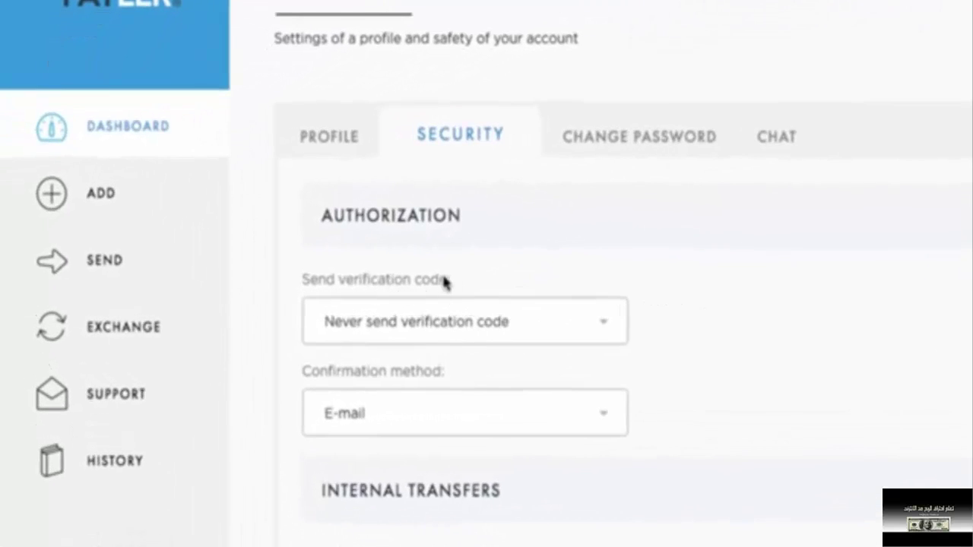
click(525, 344)
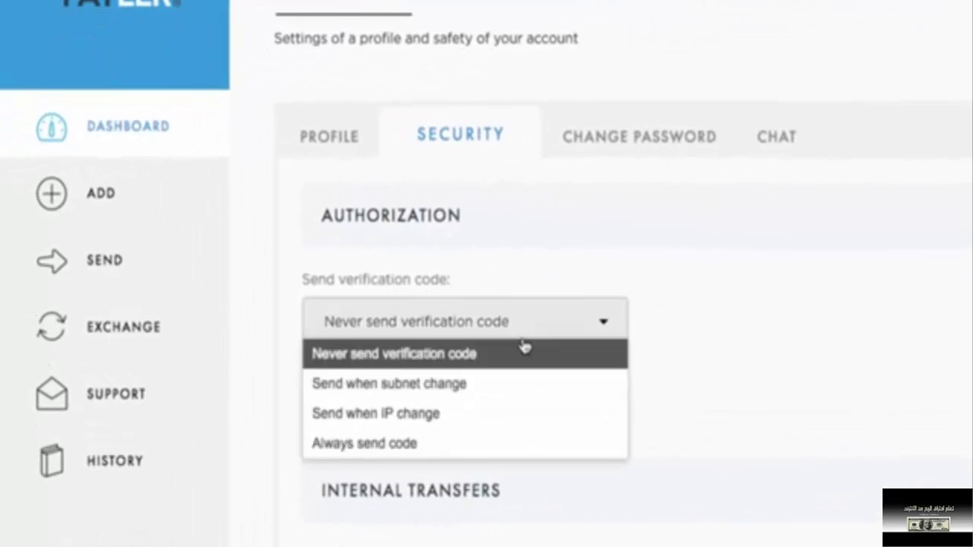
click(472, 347)
click(373, 328)
click(478, 325)
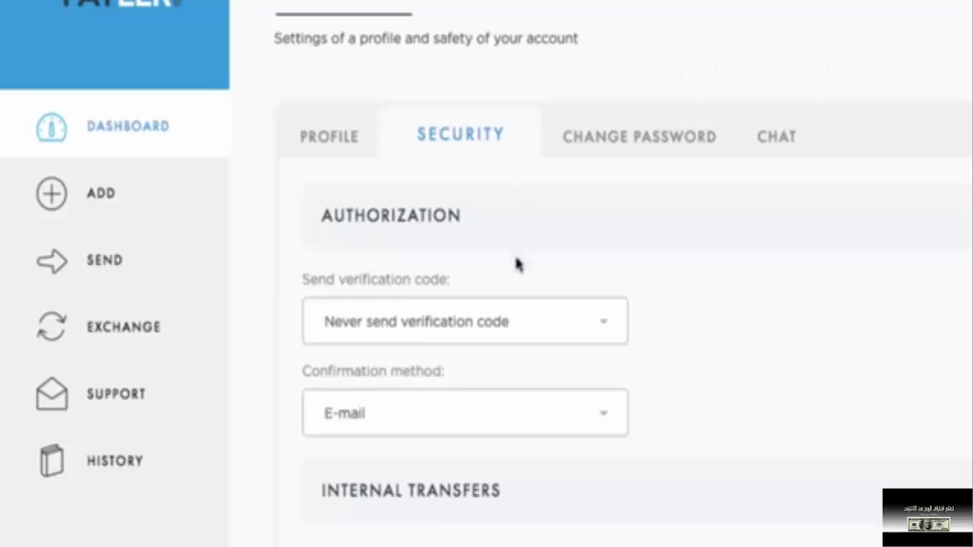
Try the Send when subnet change and Send when IP change options for the authorization verification code.
click(527, 321)
click(502, 385)
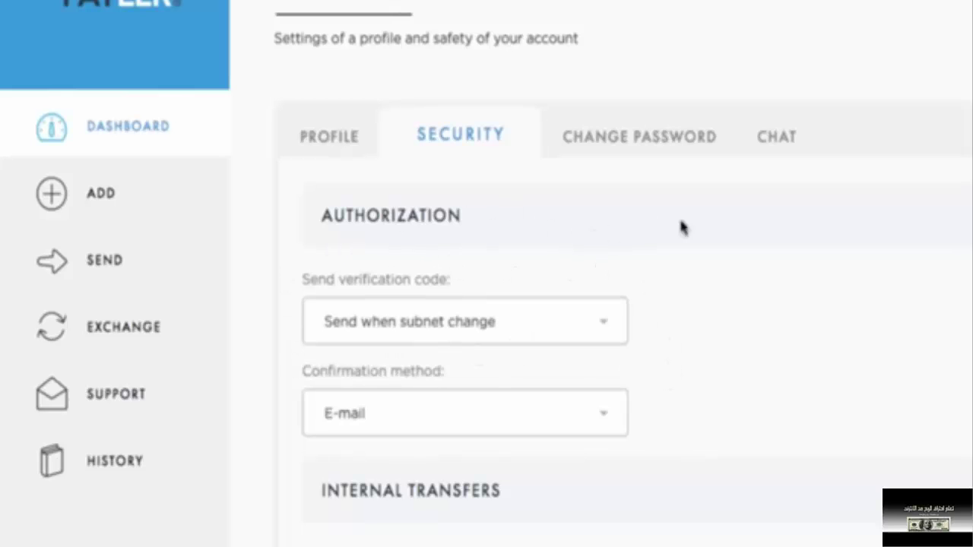
click(502, 327)
click(460, 414)
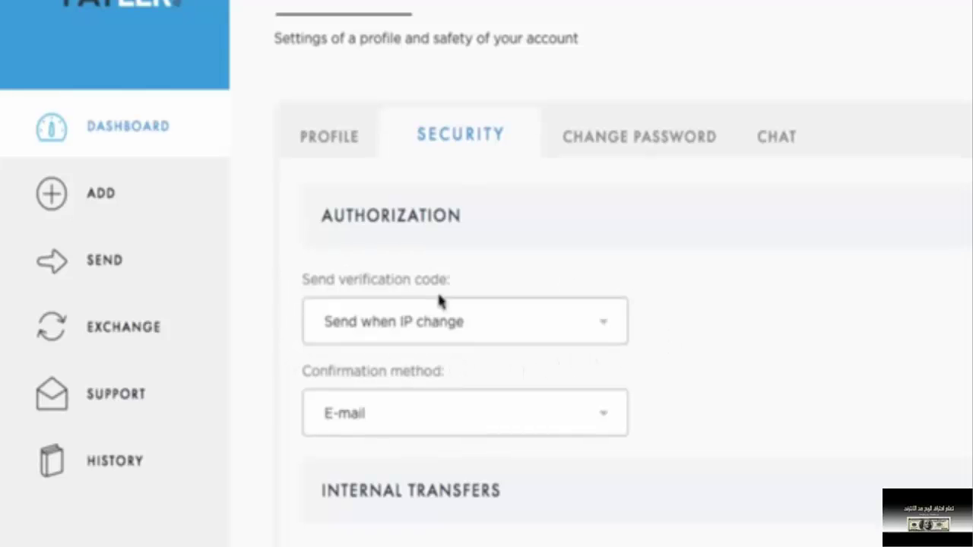
Set the authorization verification code to Always send code and check the available confirmation methods.
click(441, 326)
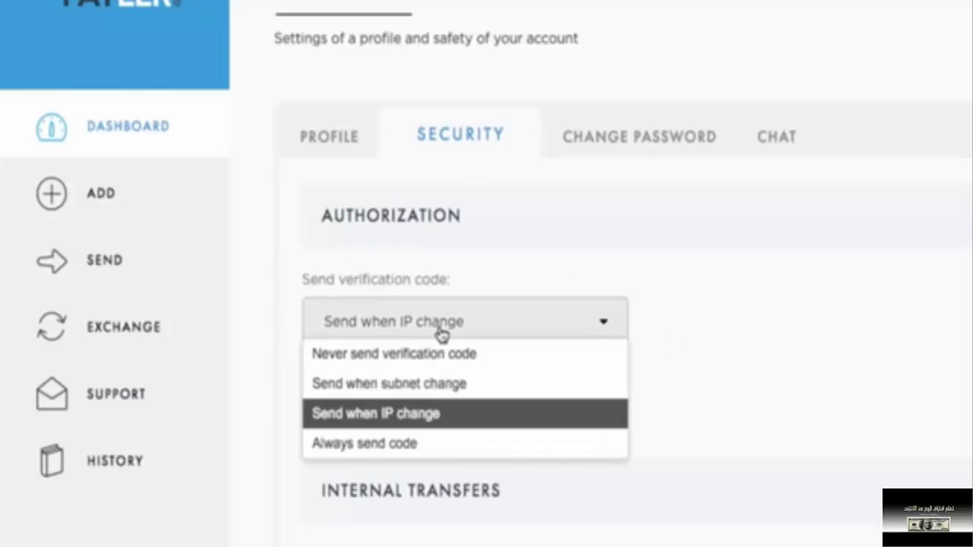
click(420, 450)
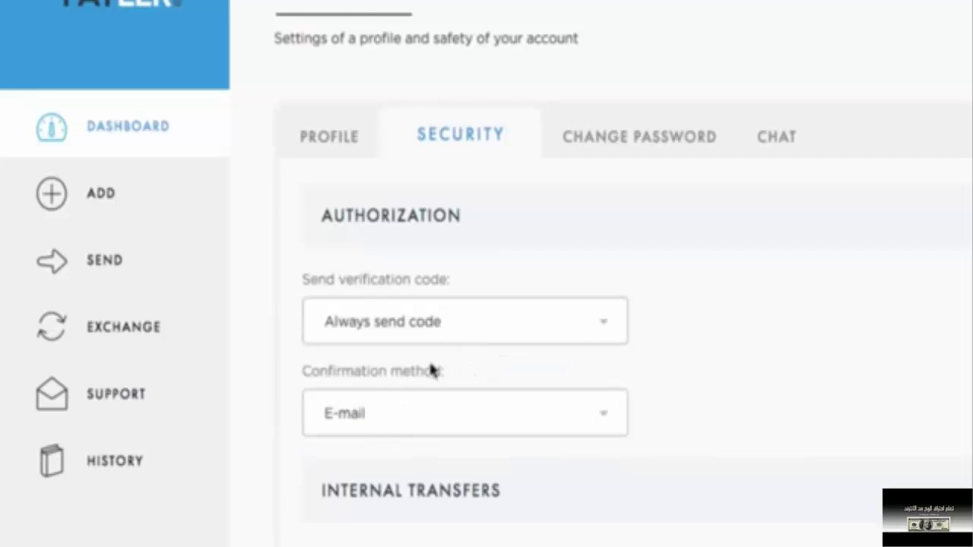
click(487, 329)
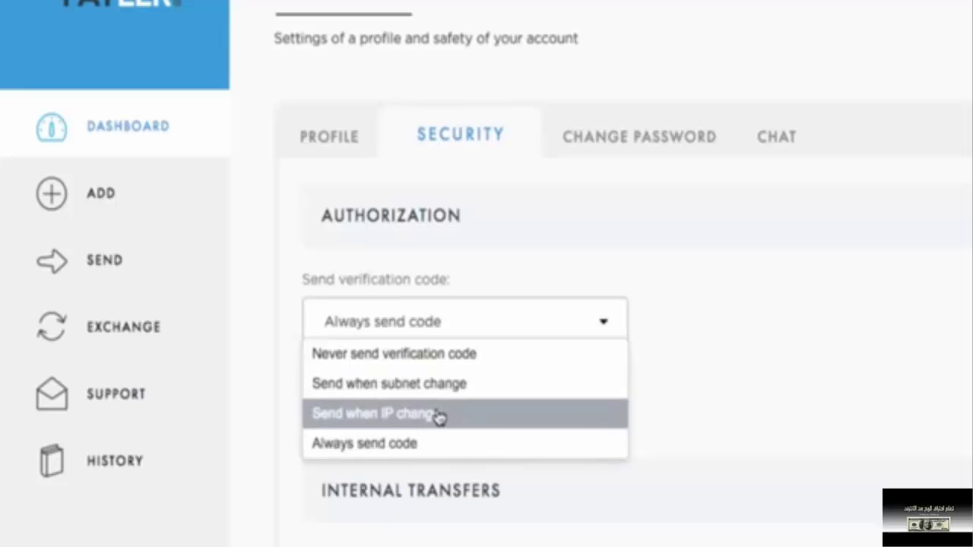
click(734, 291)
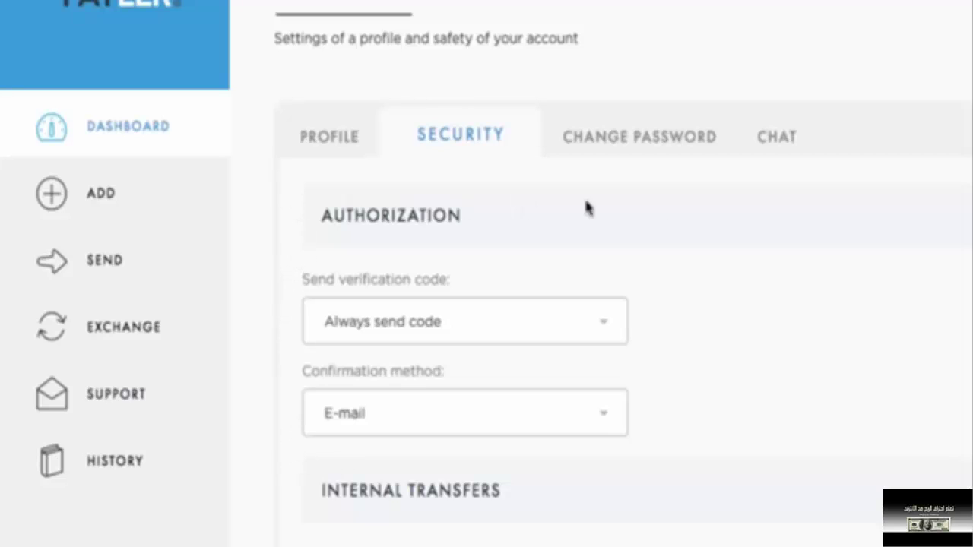
click(505, 424)
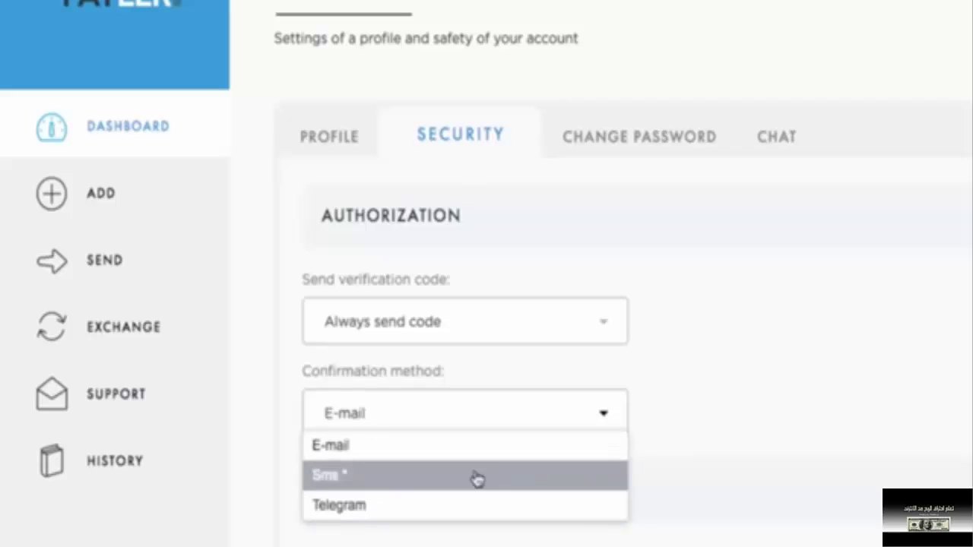
click(777, 404)
Set the incoming payment notification to Send to email and clear the minimum amount for notification.
scroll(574, 431, down, 2)
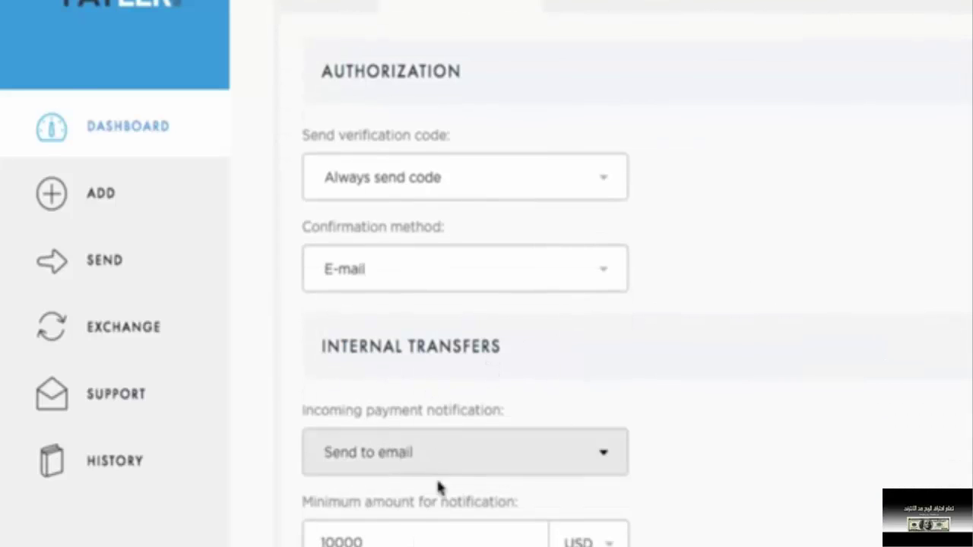
double_click(354, 541)
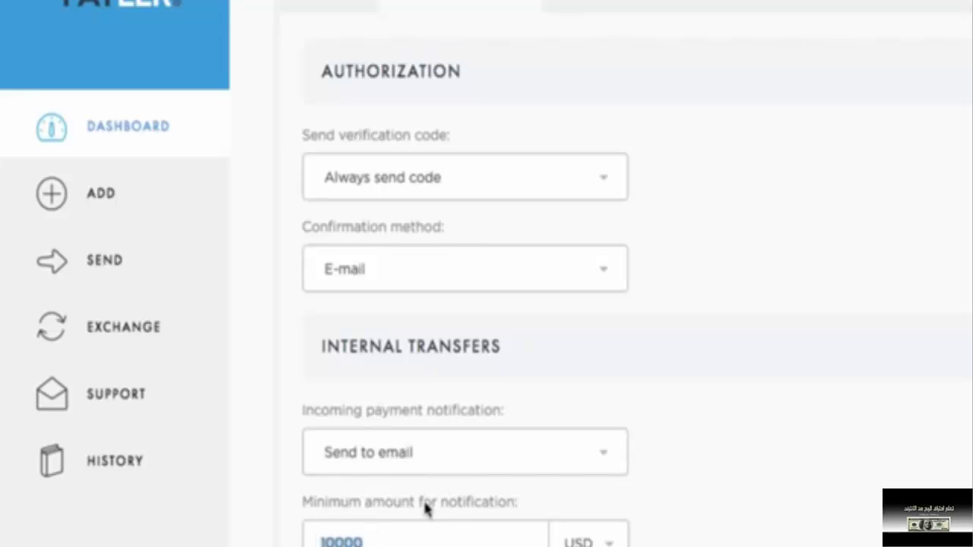
click(462, 458)
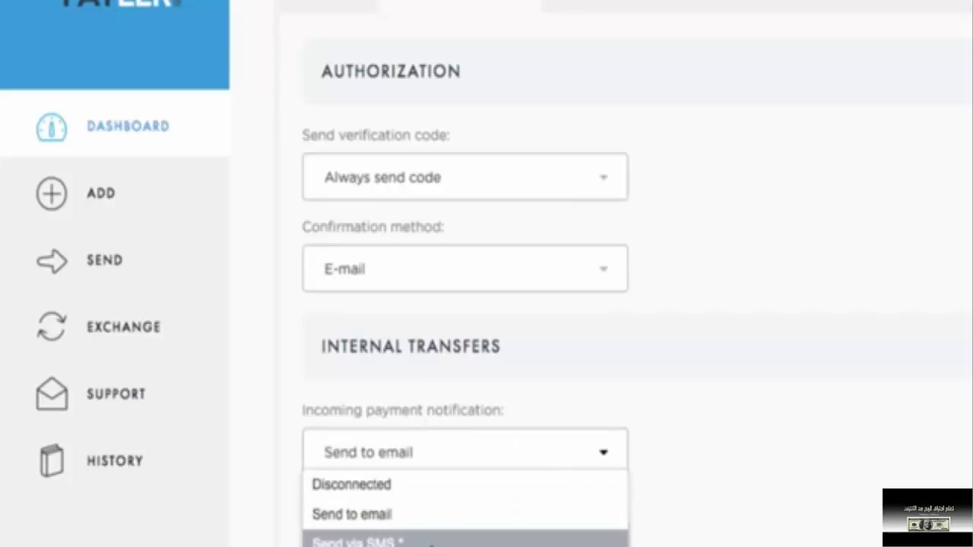
click(446, 514)
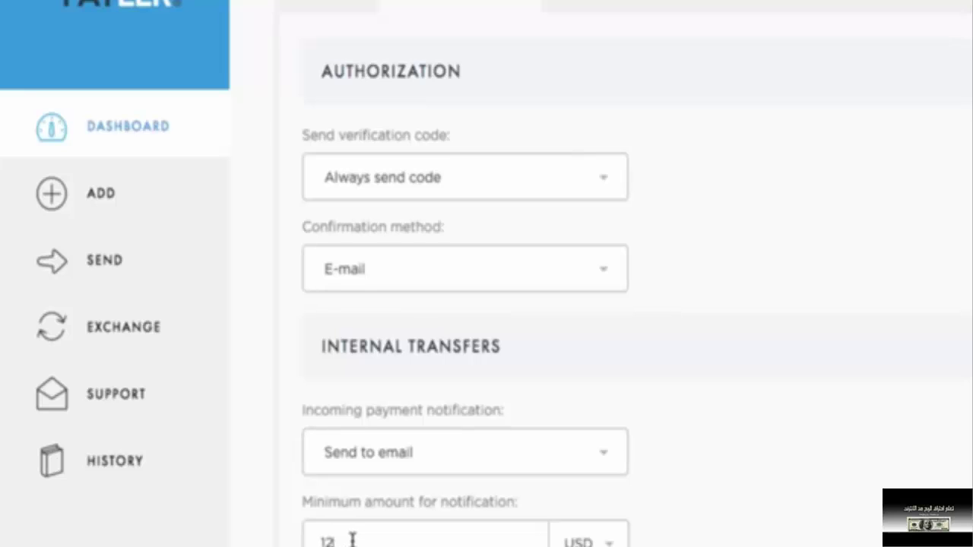
text(2)
drag(364, 537, 320, 536)
key(BackSpace)
Review the remaining security settings for restoring passwords and the master key.
scroll(734, 487, down, 1)
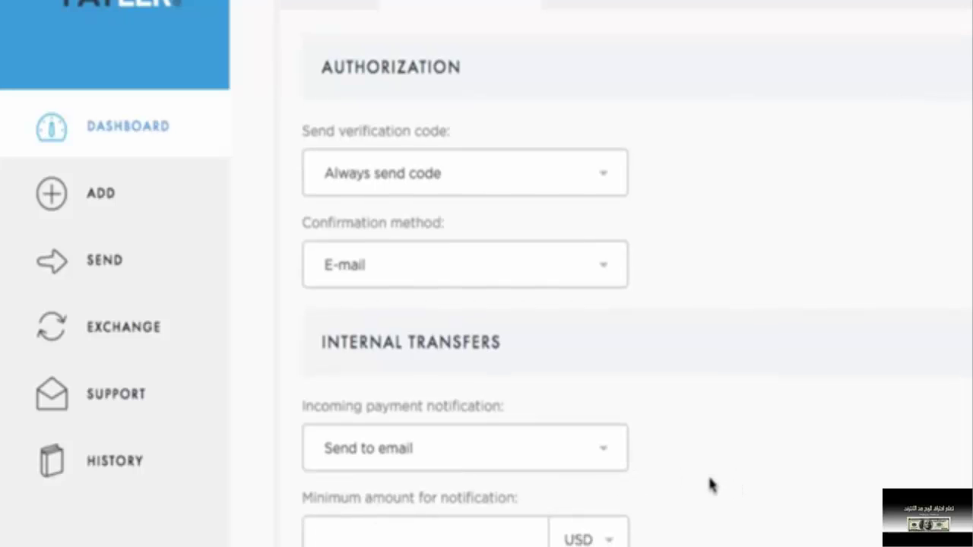
scroll(451, 492, down, 6)
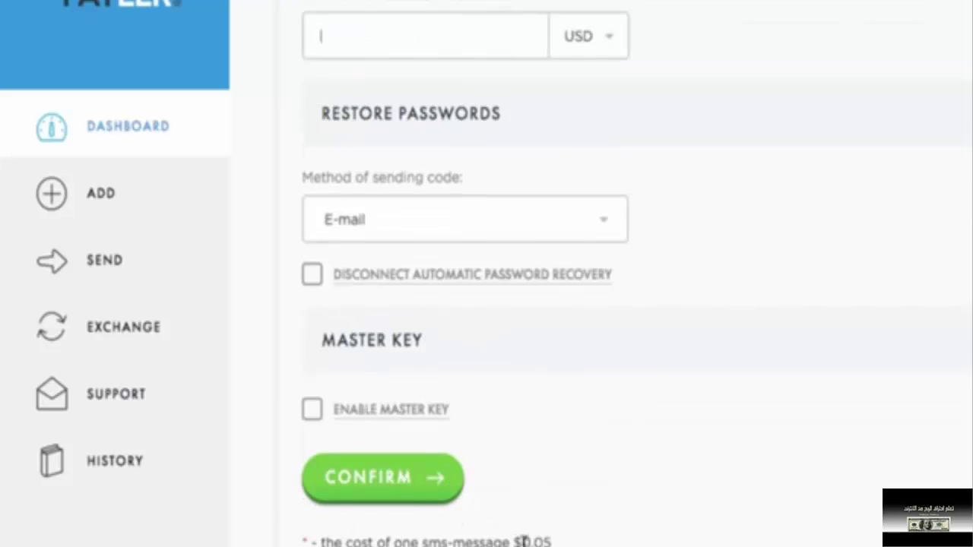
scroll(523, 532, up, 7)
scroll(524, 522, down, 7)
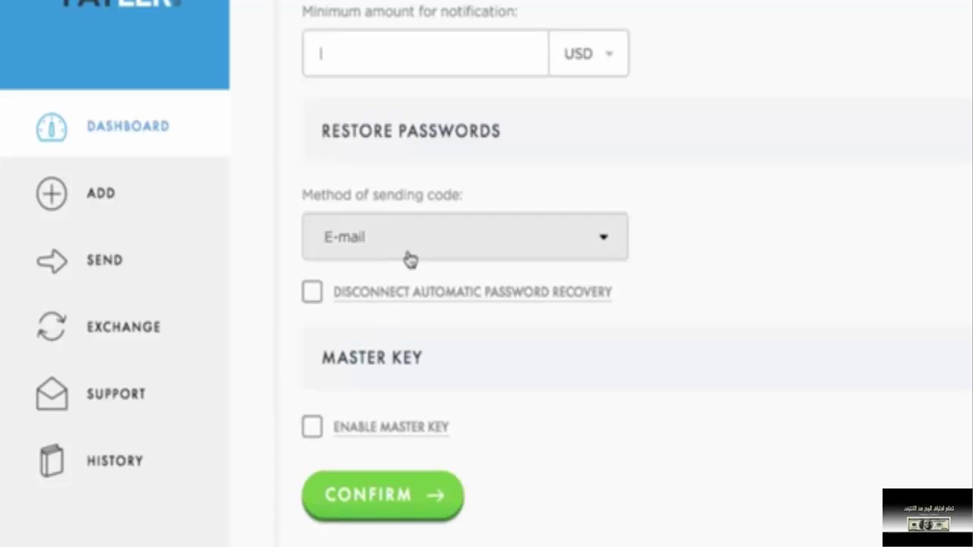
scroll(733, 414, up, 7)
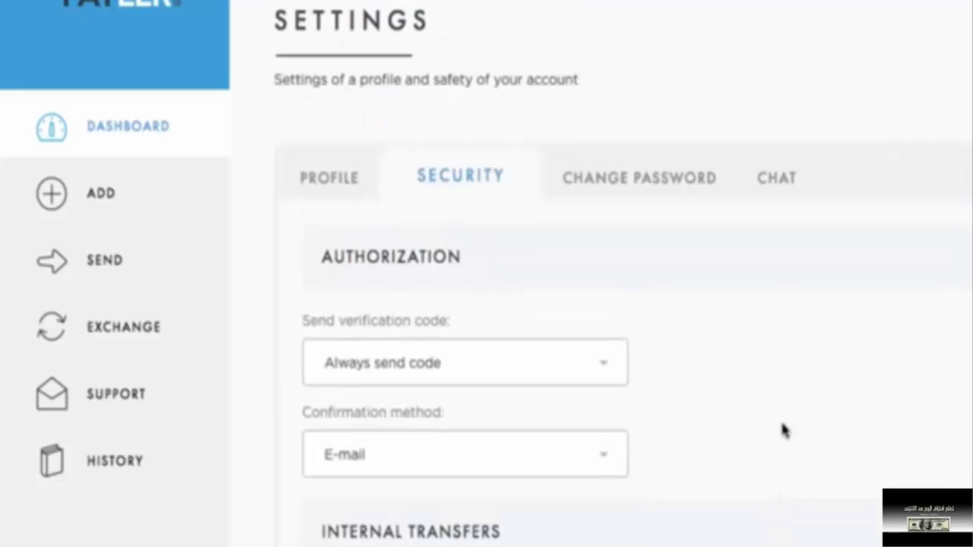
Examine the password change form's current, new and repeat password fields, and open the chat settings.
click(648, 178)
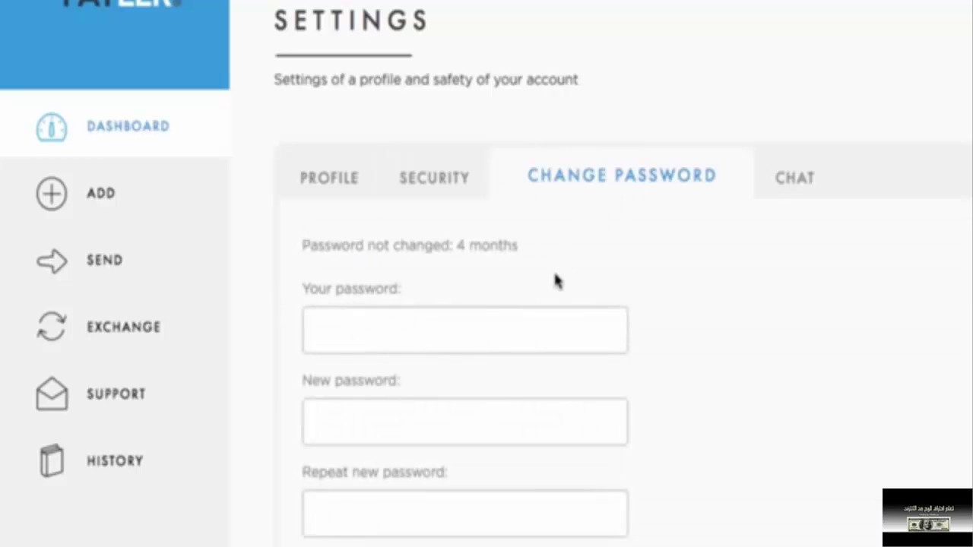
click(379, 321)
click(783, 380)
click(439, 424)
scroll(507, 420, down, 1)
click(462, 469)
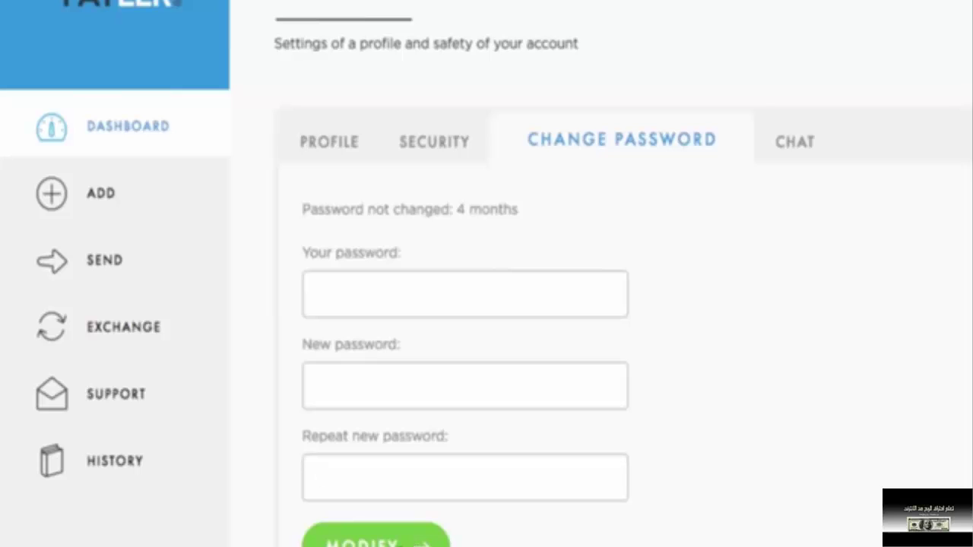
click(802, 144)
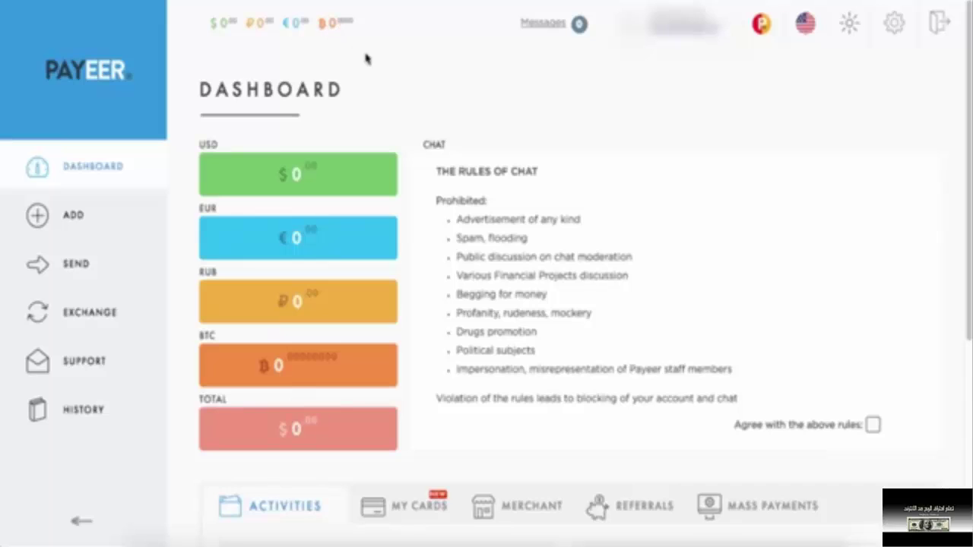
Look over the dashboard's messages link, account details and interface language choices.
click(561, 29)
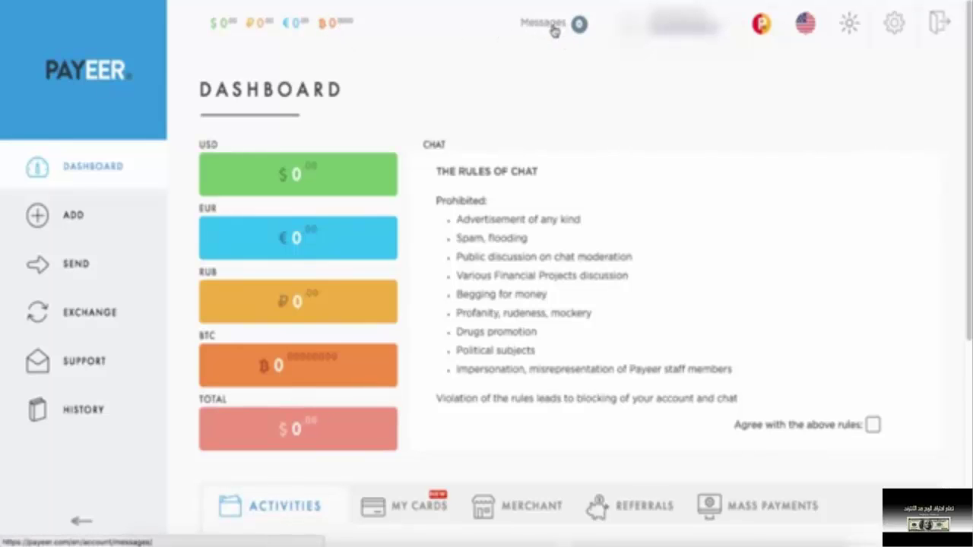
mouse_move(669, 24)
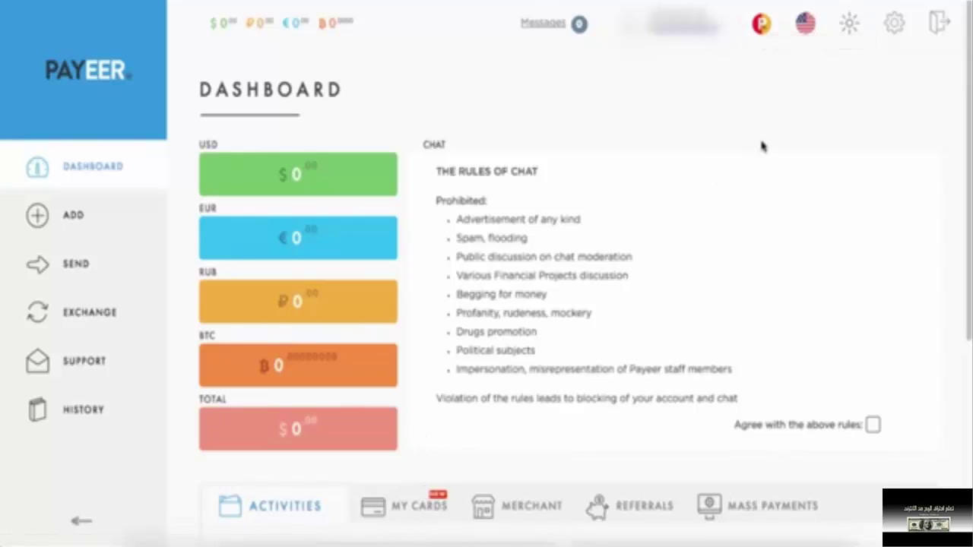
mouse_move(806, 22)
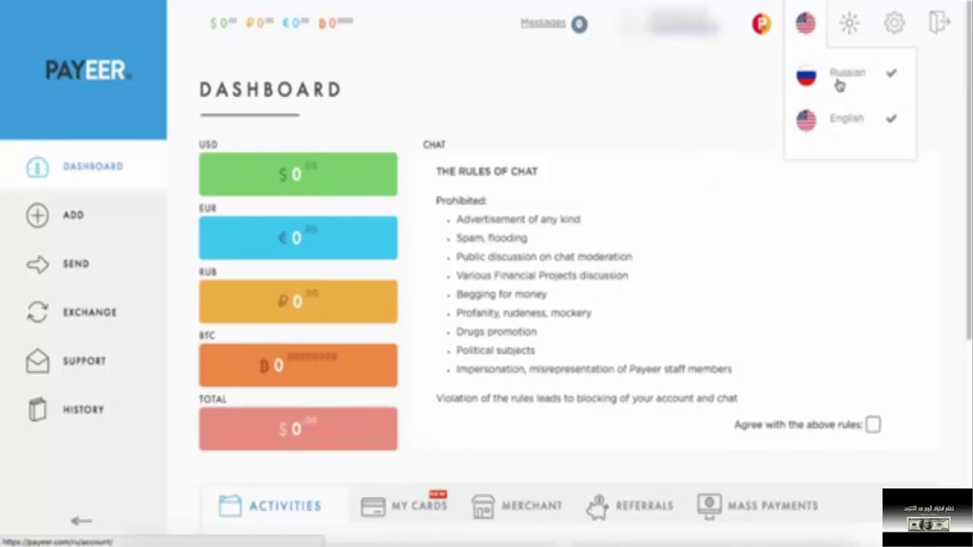
Try the Contrast theme on the dashboard and switch back to the Light theme.
mouse_move(850, 24)
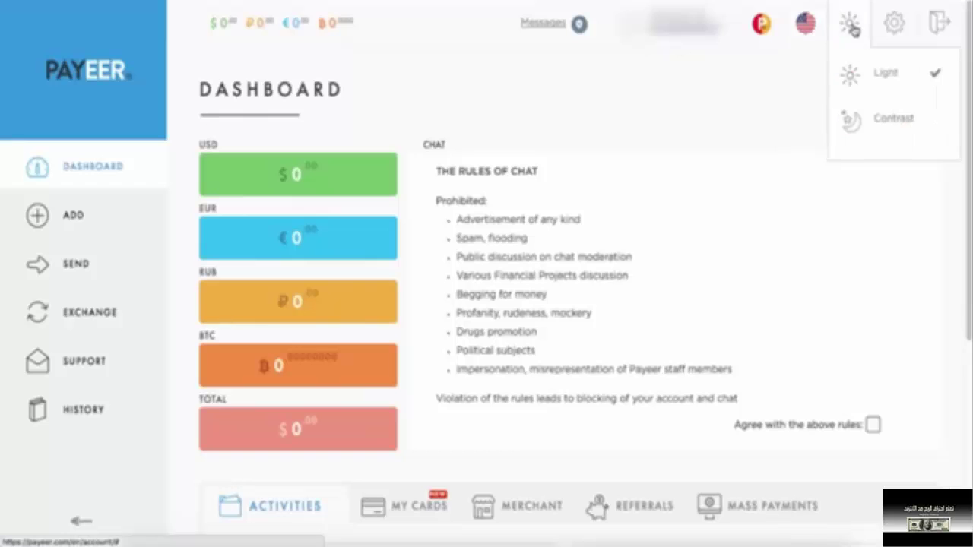
click(879, 126)
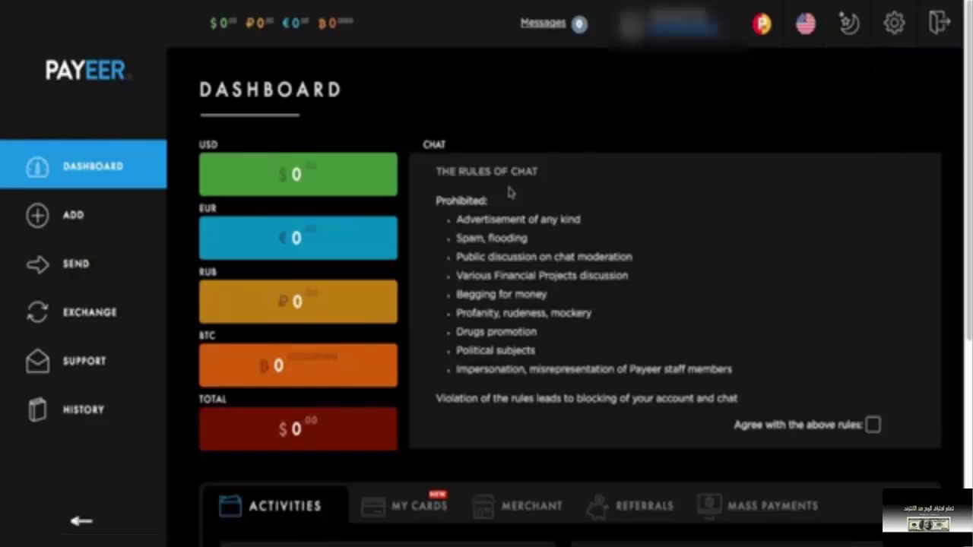
mouse_move(850, 25)
click(858, 74)
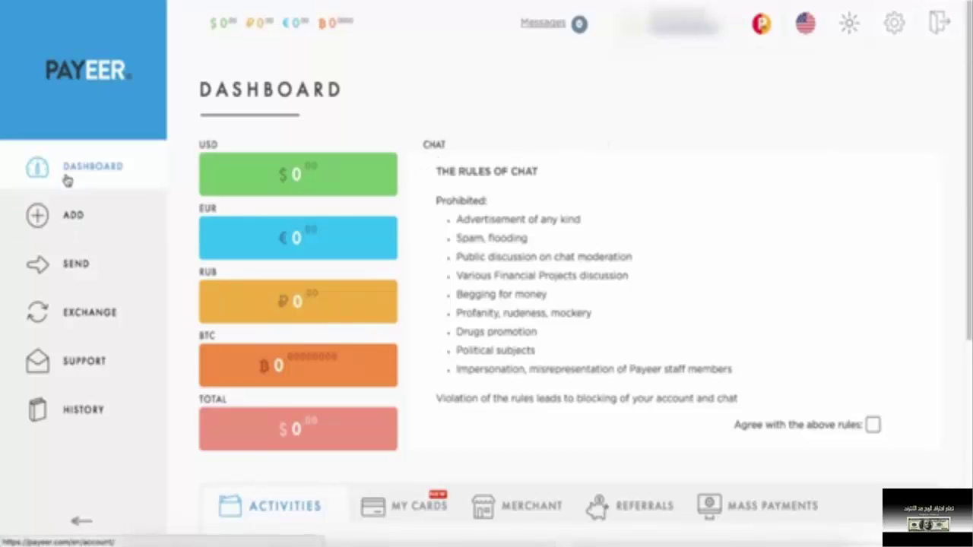
Request to add funds of 12 USD to the account.
click(73, 219)
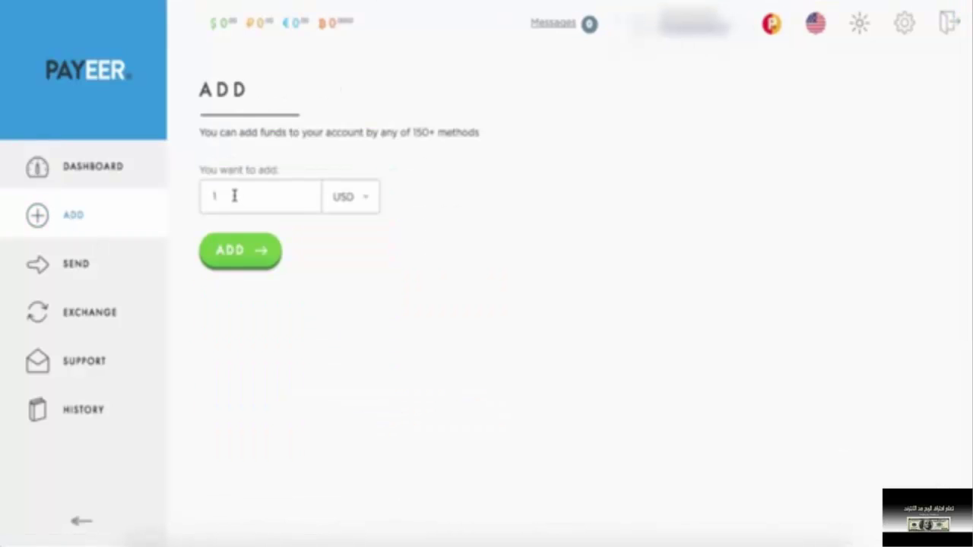
click(235, 196)
text(12)
click(354, 212)
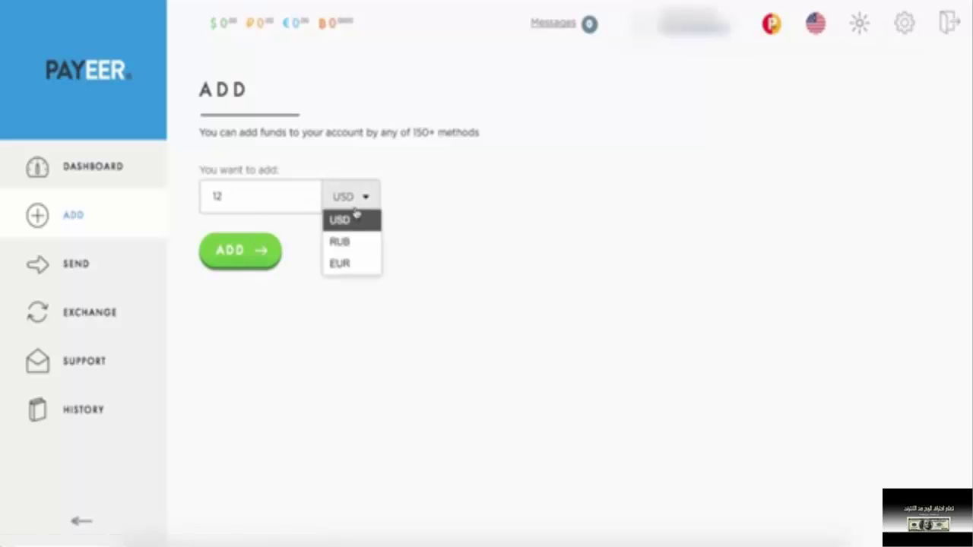
click(250, 254)
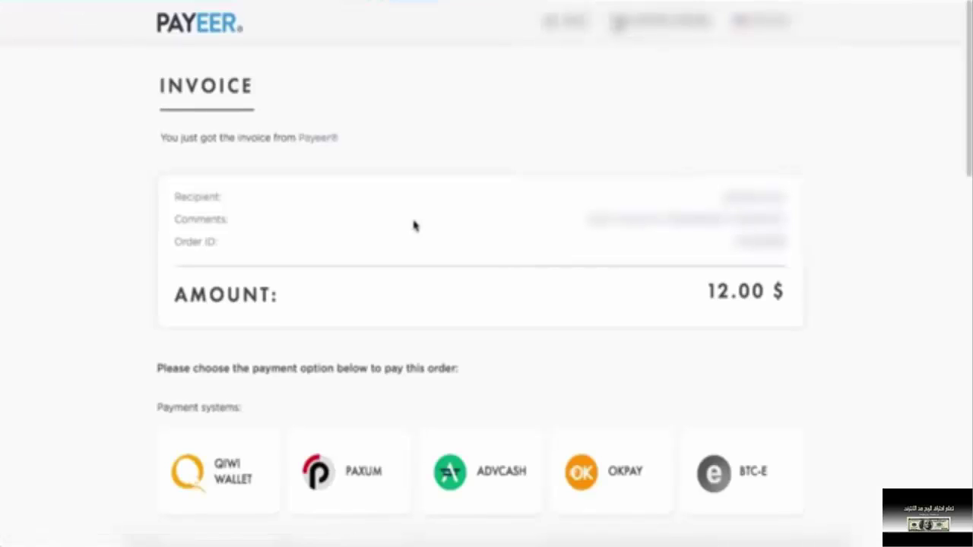
Look through the invoice's payment options, covering payment systems, credit cards, banks and exchangers.
scroll(391, 224, down, 3)
scroll(722, 352, down, 2)
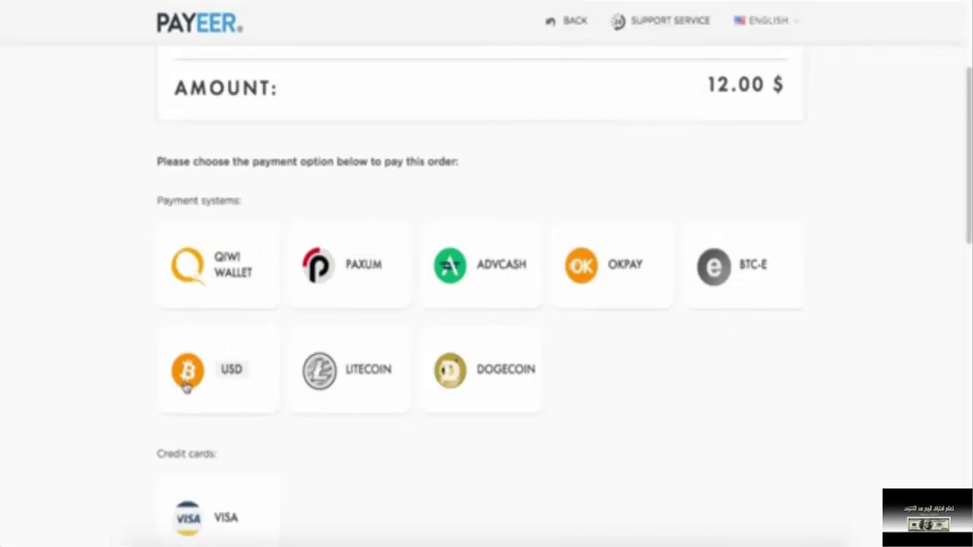
scroll(144, 358, down, 1)
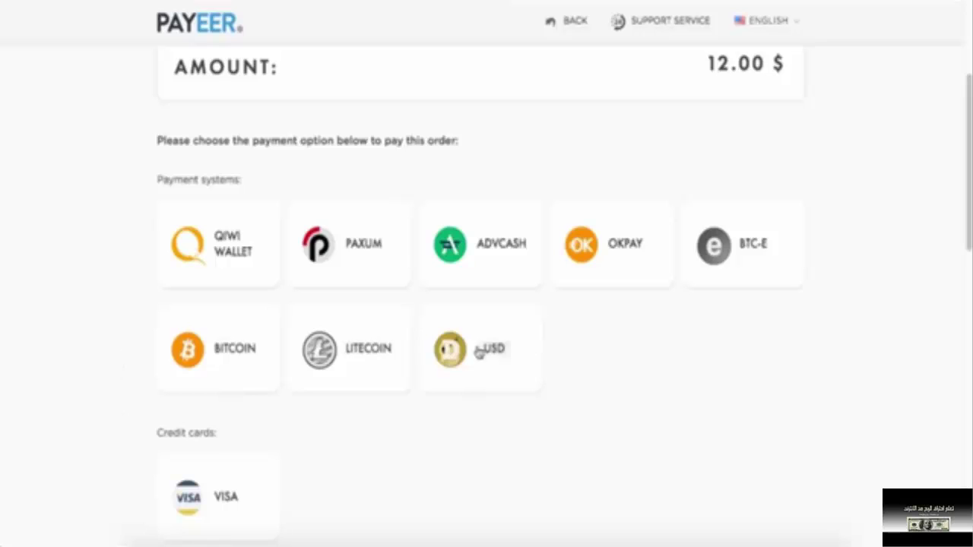
scroll(460, 380, down, 3)
scroll(278, 343, down, 4)
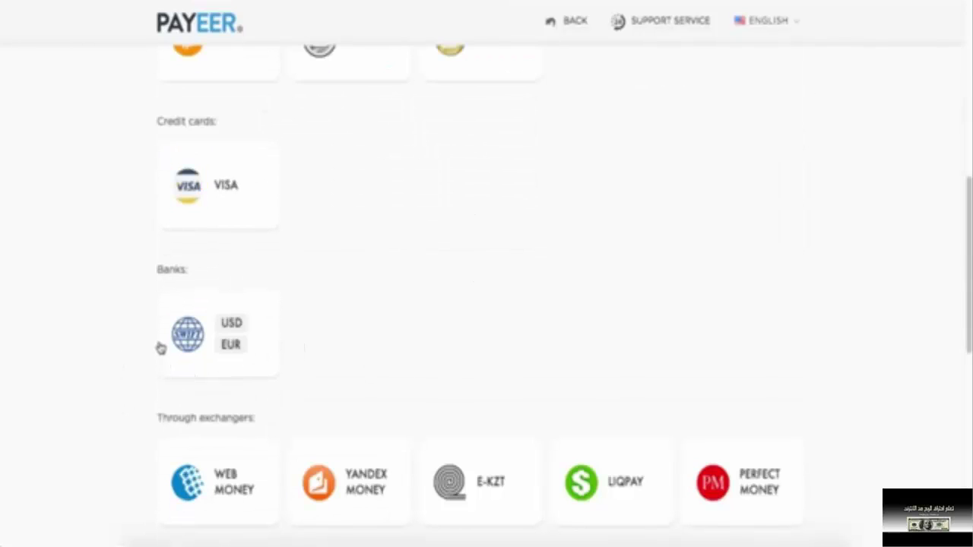
scroll(608, 441, down, 1)
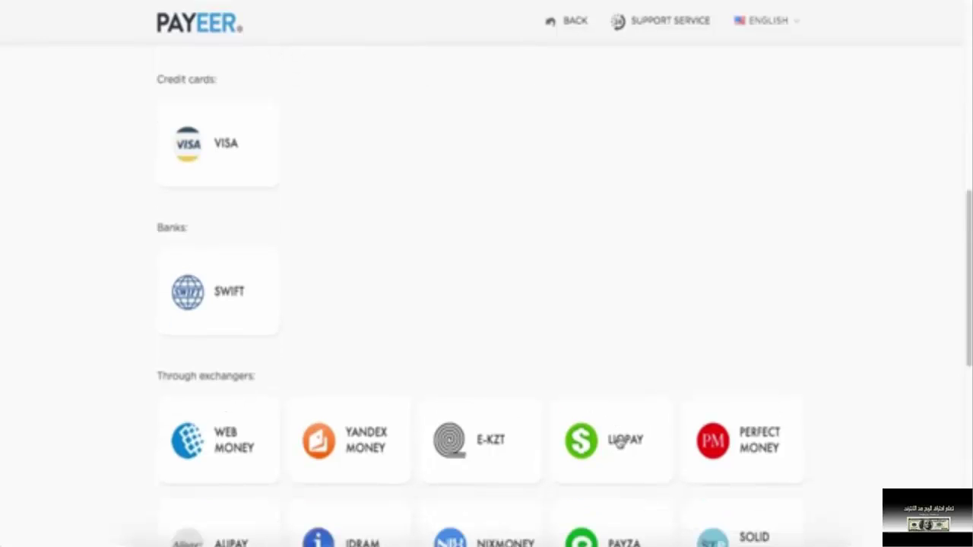
scroll(456, 393, down, 2)
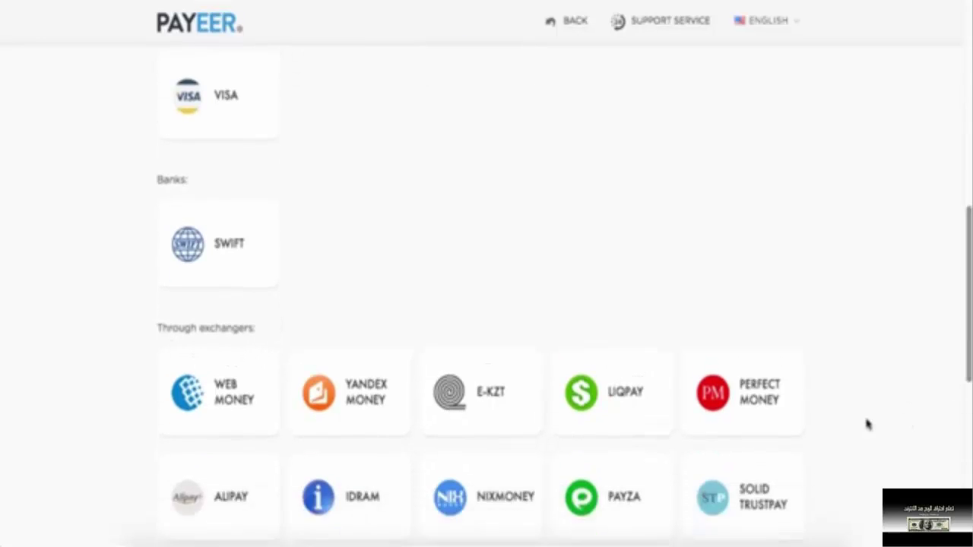
scroll(597, 417, up, 5)
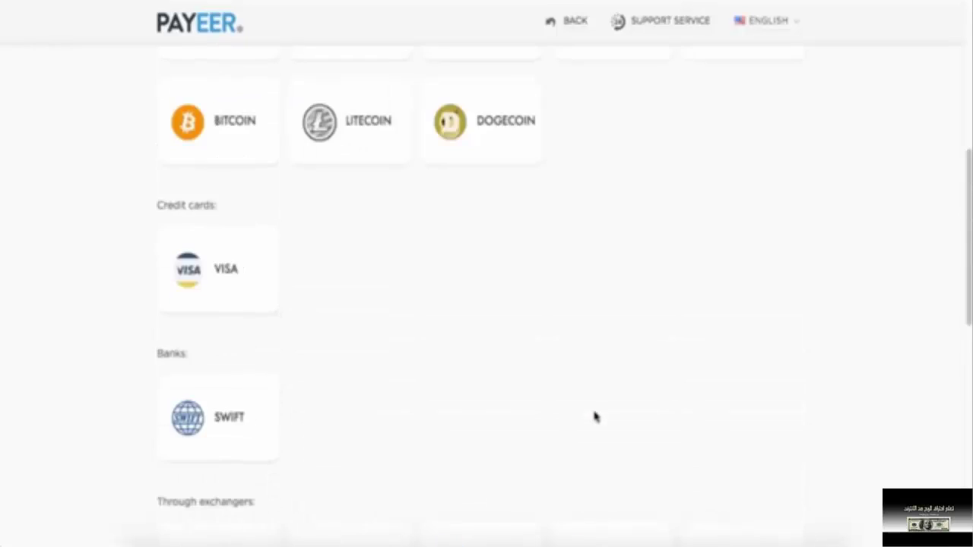
scroll(593, 416, down, 3)
scroll(235, 406, up, 2)
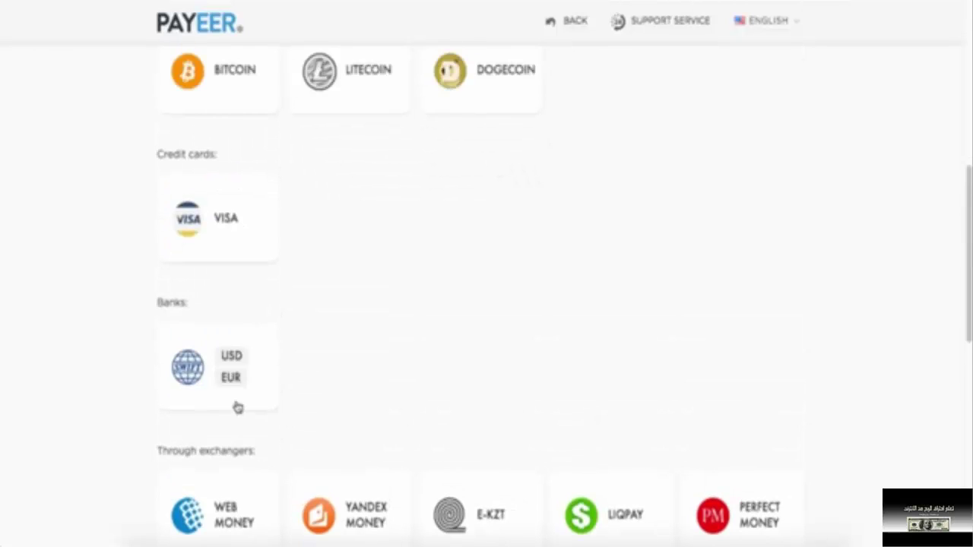
scroll(319, 396, down, 8)
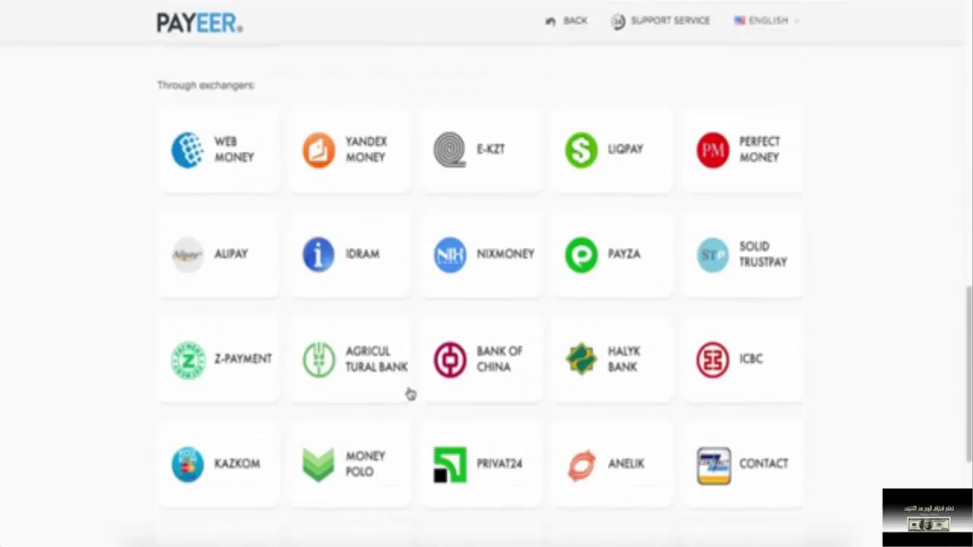
scroll(132, 340, down, 5)
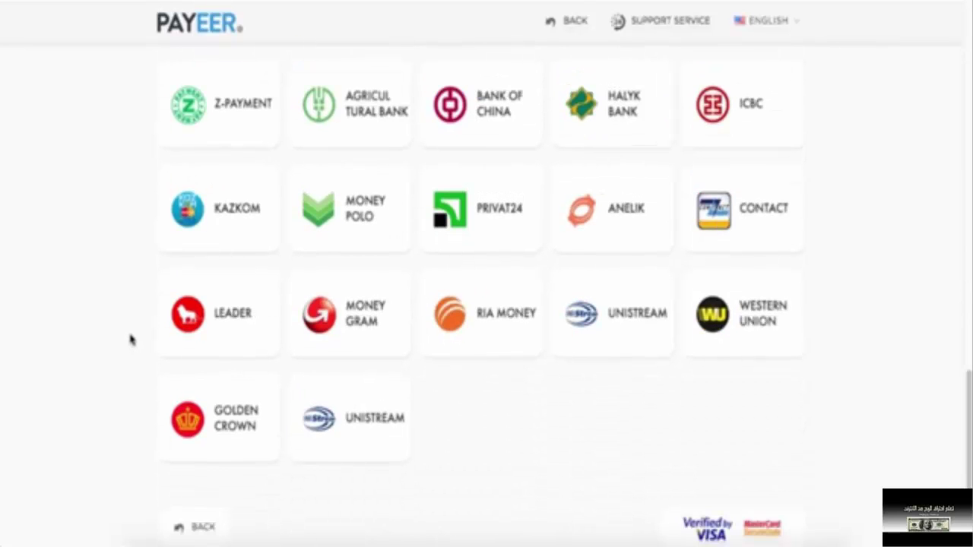
scroll(130, 339, up, 8)
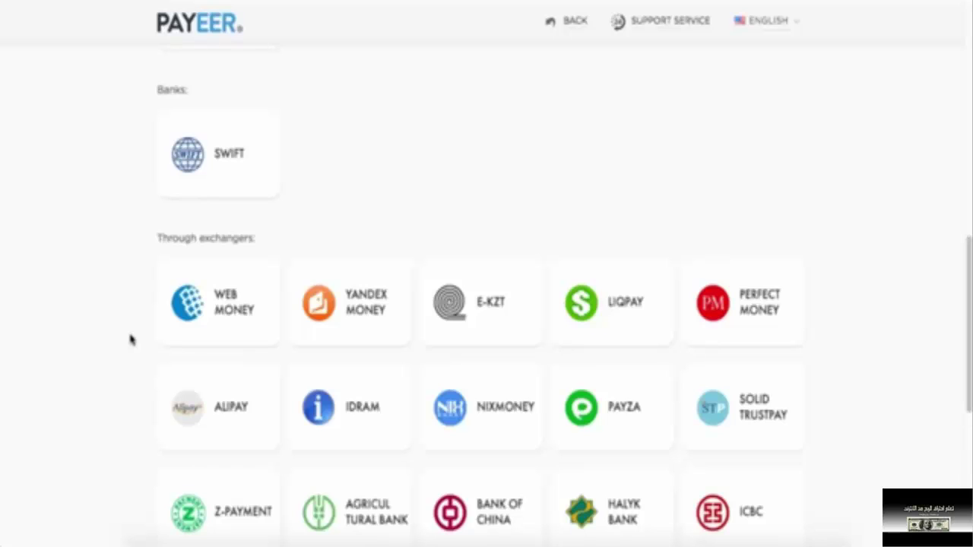
scroll(131, 339, up, 10)
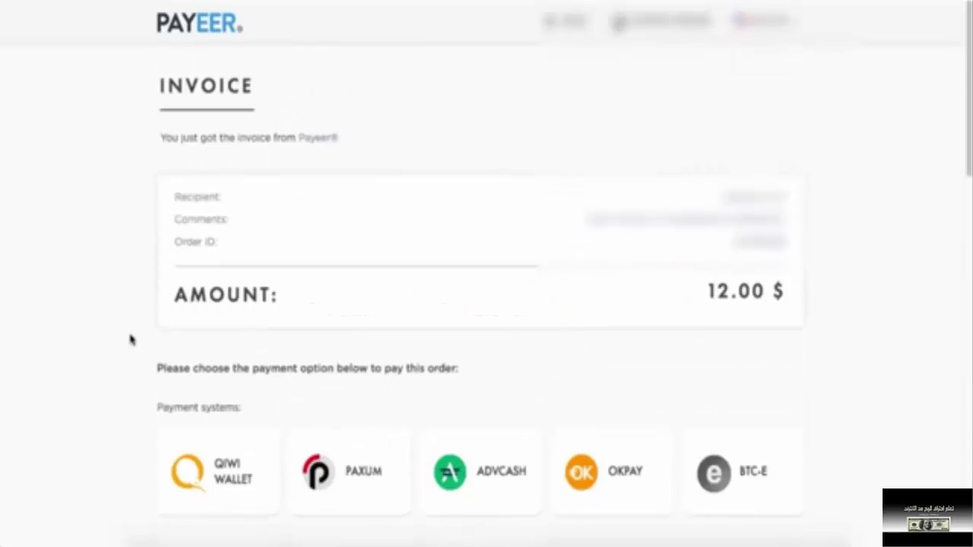
Choose Bitcoin in USD as the payment method for the 12 USD invoice and confirm it.
scroll(213, 358, down, 6)
scroll(450, 282, up, 1)
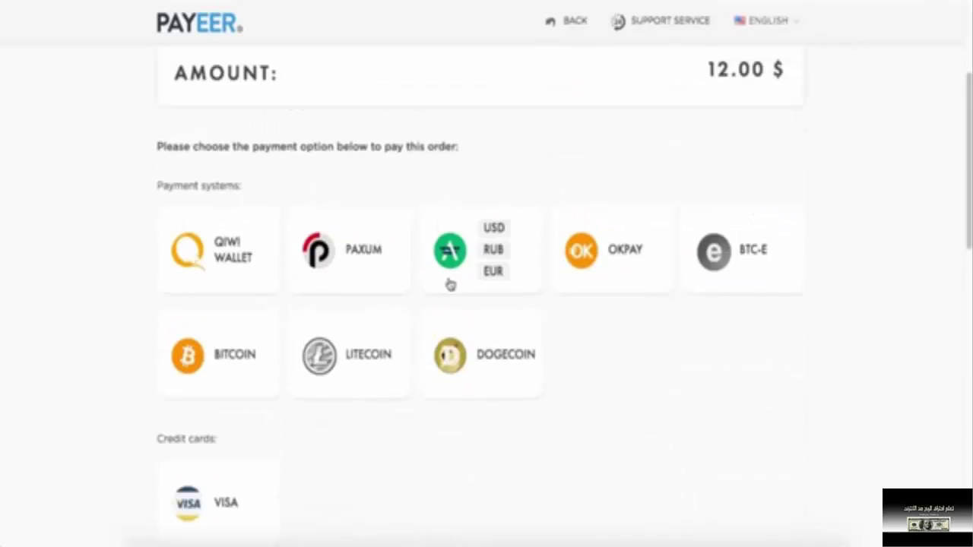
click(228, 353)
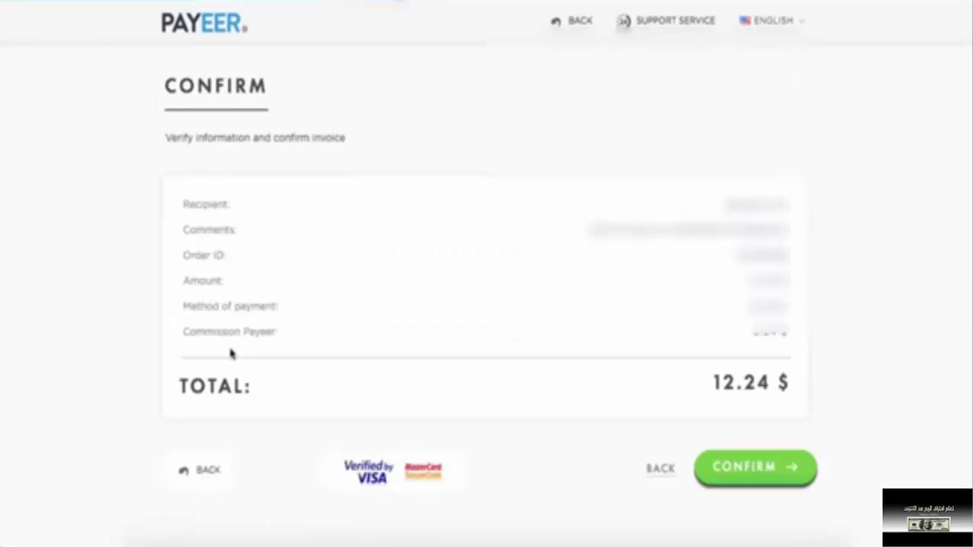
click(760, 476)
Review the Bitcoin payment details and instructions, and return to the account dashboard.
scroll(408, 330, down, 2)
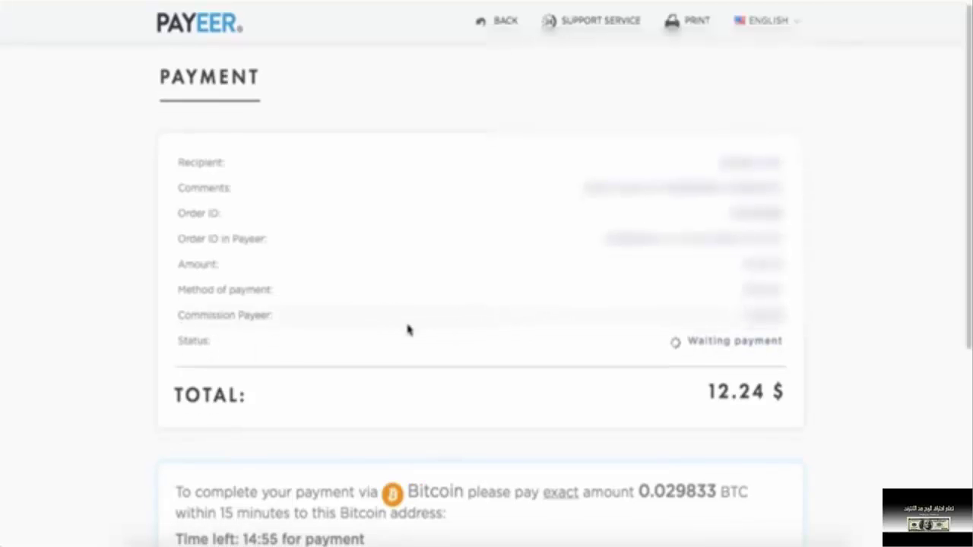
scroll(407, 327, down, 5)
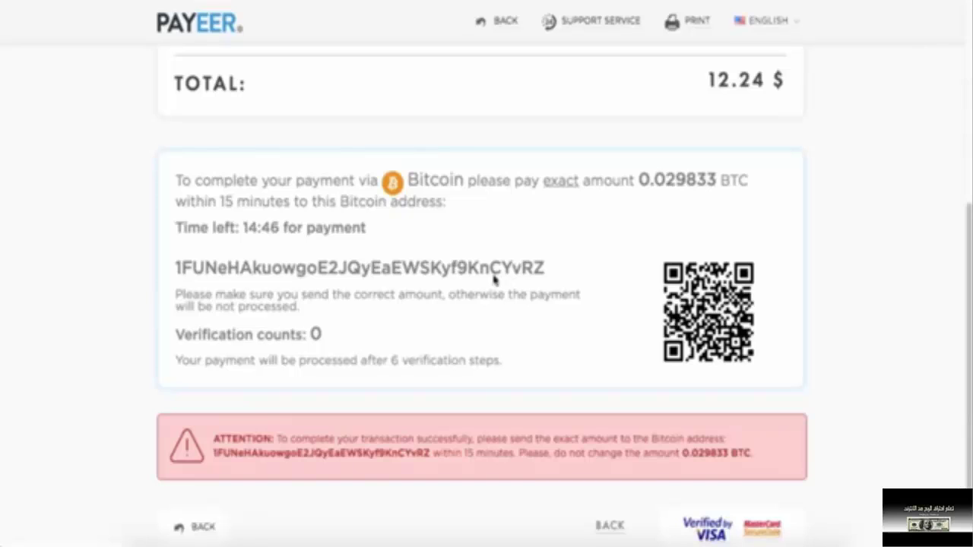
scroll(423, 284, up, 3)
scroll(468, 304, down, 1)
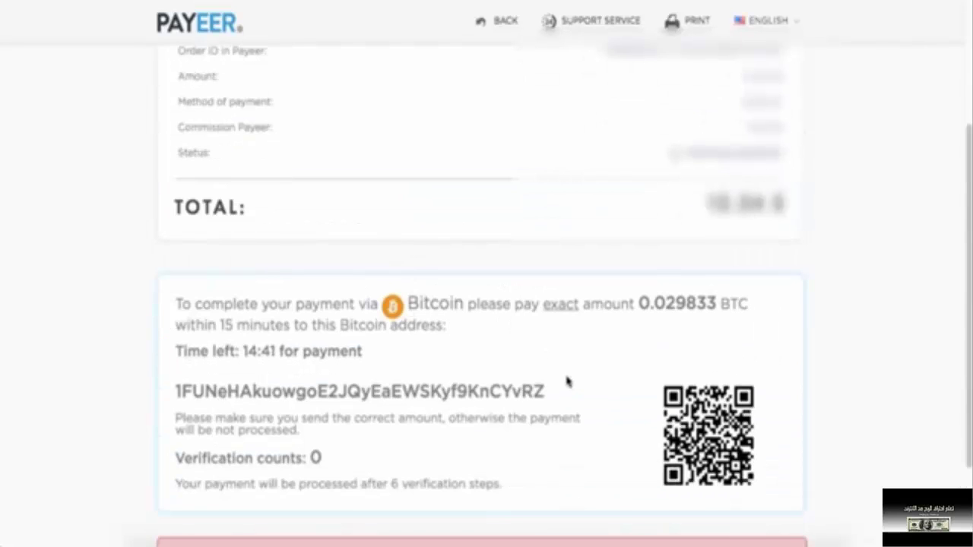
scroll(566, 384, up, 3)
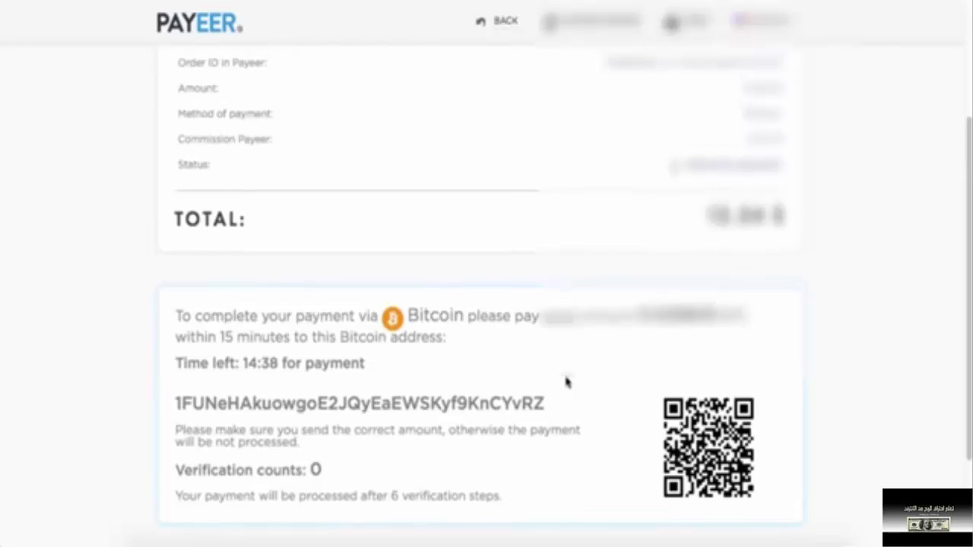
click(506, 23)
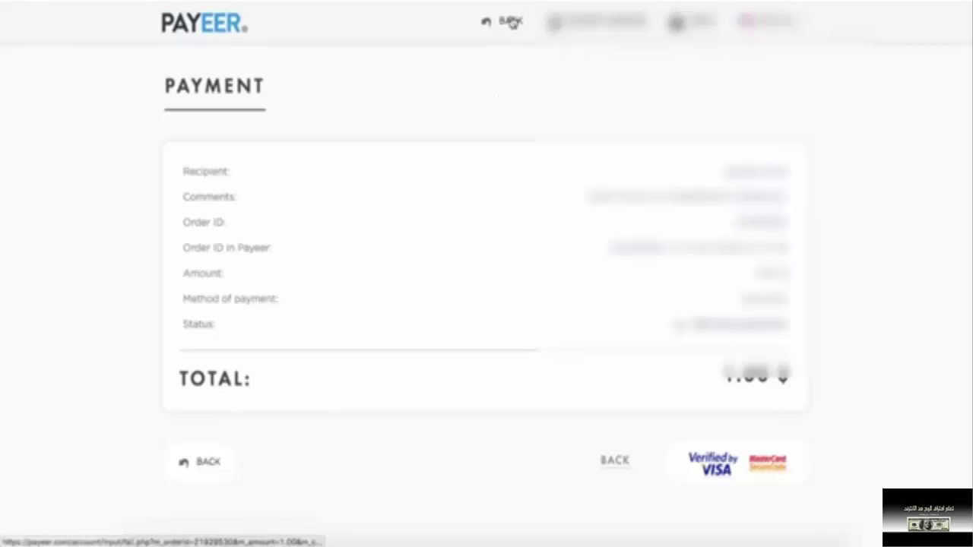
click(511, 21)
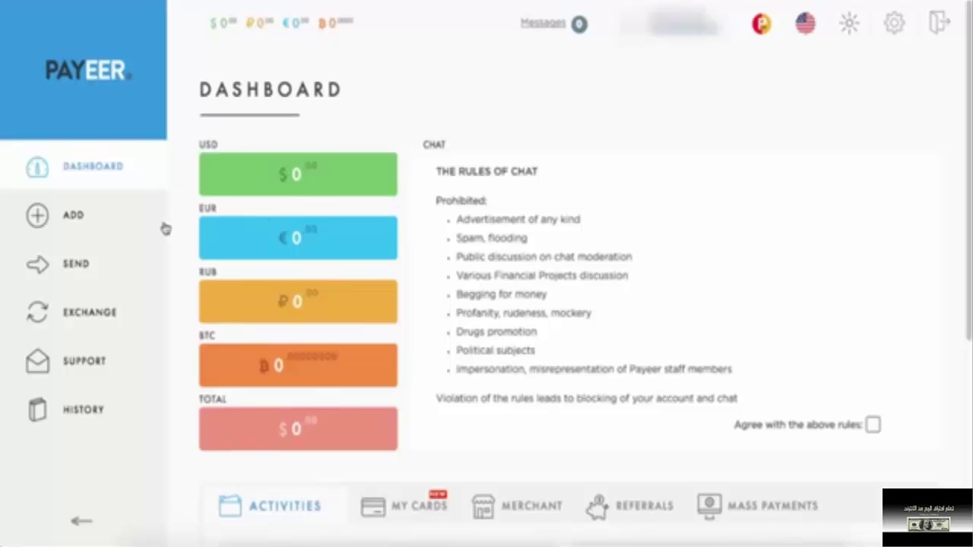
Open the Send page and check which currencies can be paid from, keeping USD selected.
click(83, 265)
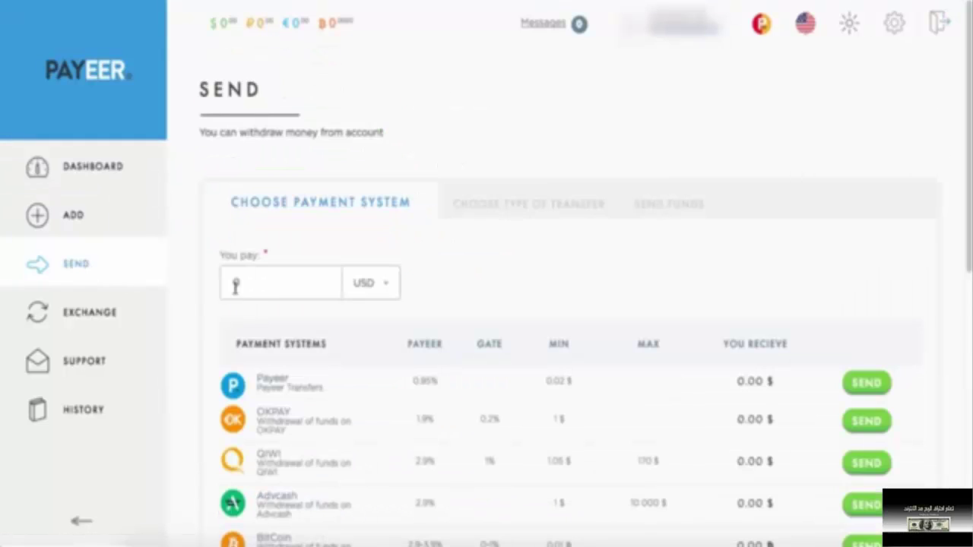
click(380, 283)
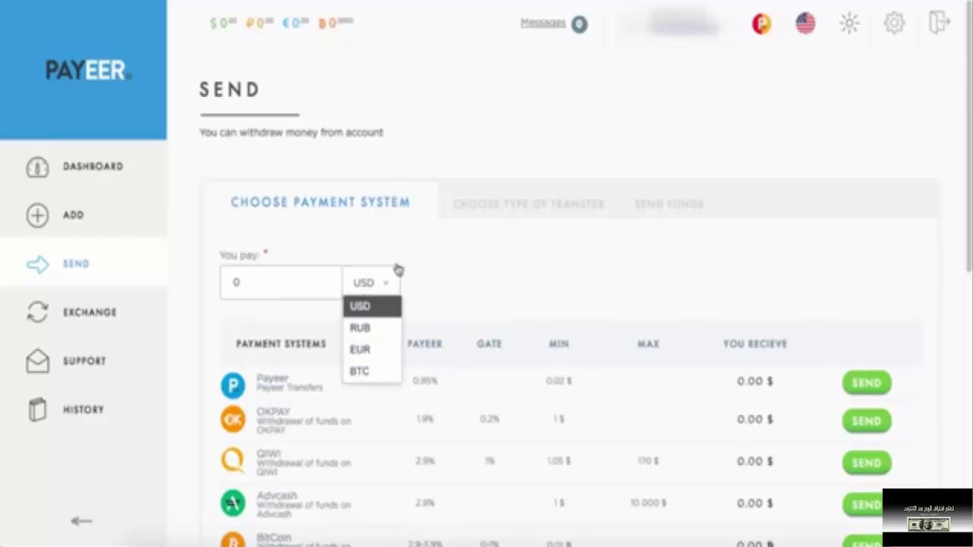
click(449, 273)
Examine the withdrawal fees and limits for the listed payment systems and international banks.
scroll(261, 284, down, 2)
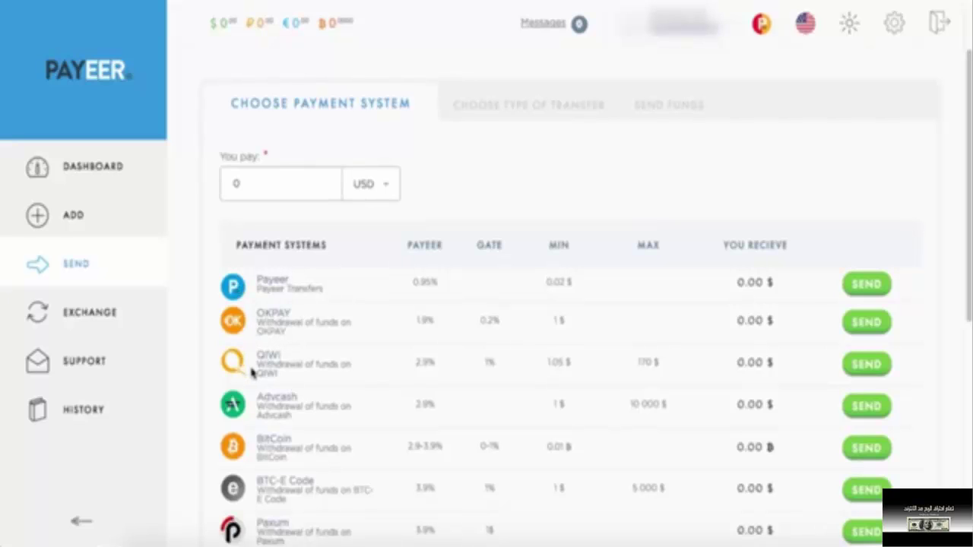
scroll(274, 399, down, 1)
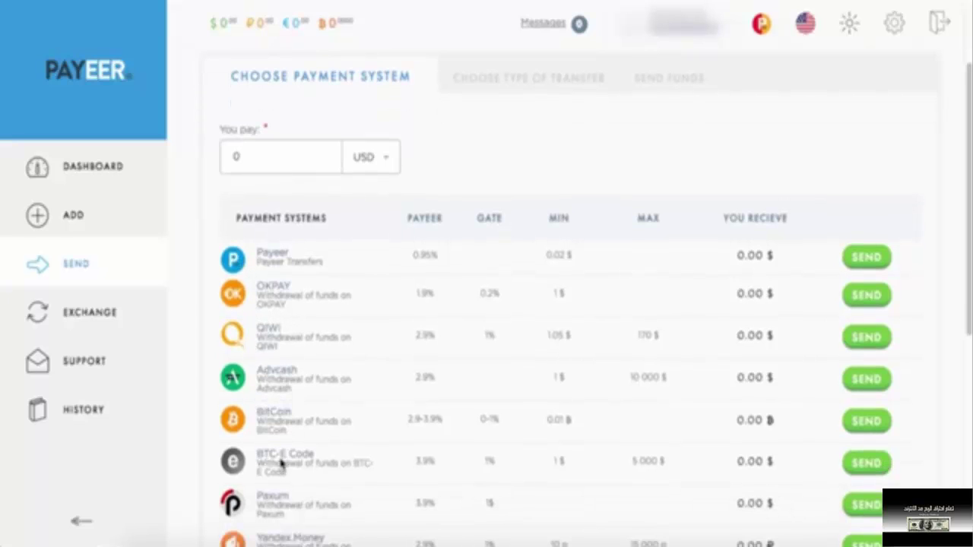
scroll(291, 461, down, 2)
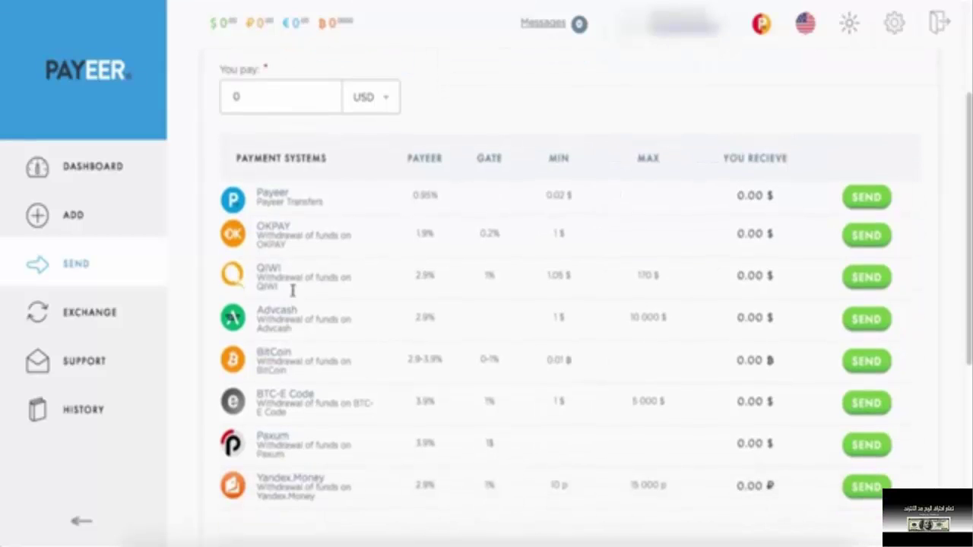
scroll(451, 276, down, 10)
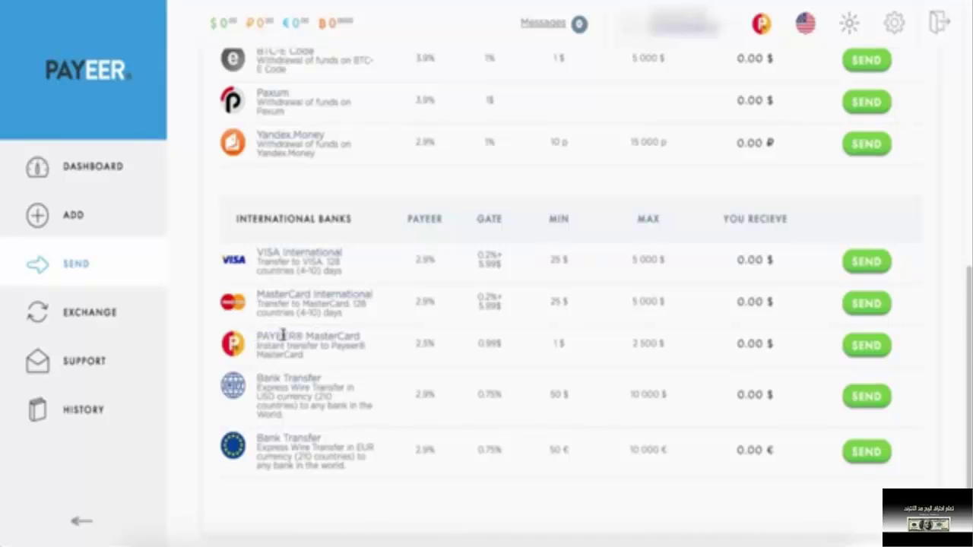
scroll(287, 340, down, 1)
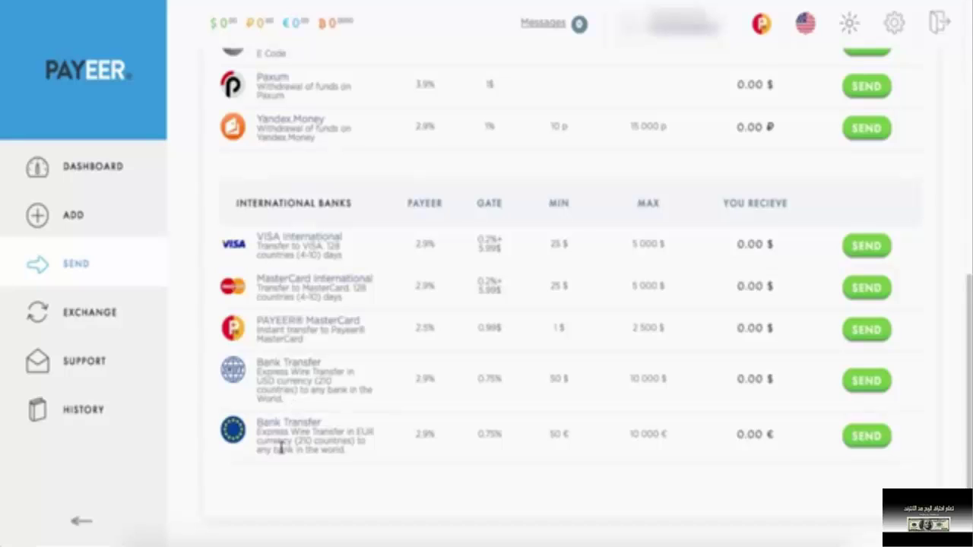
scroll(149, 405, up, 2)
scroll(211, 398, up, 5)
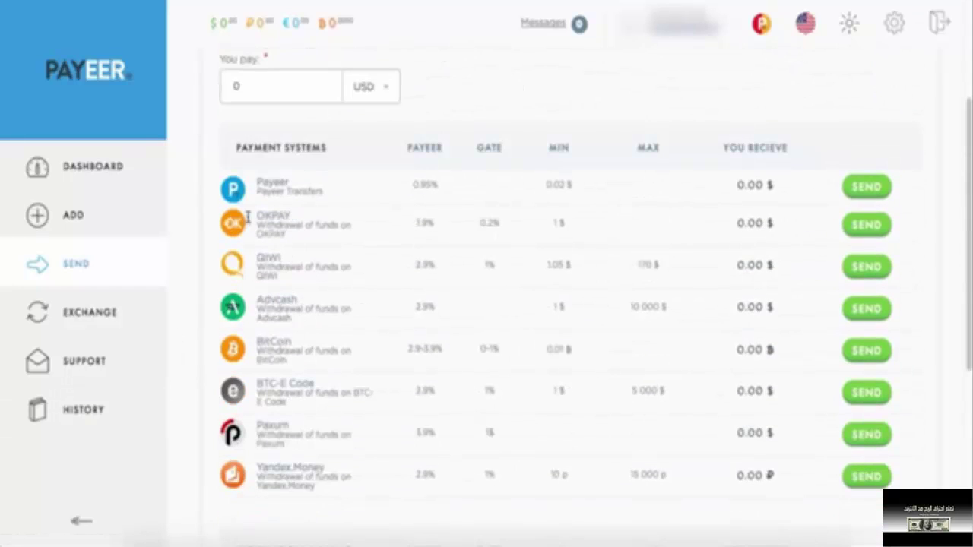
Start an Advcash transfer, set its pay currency to EUR, and check the receive currency choices and account number field.
click(866, 308)
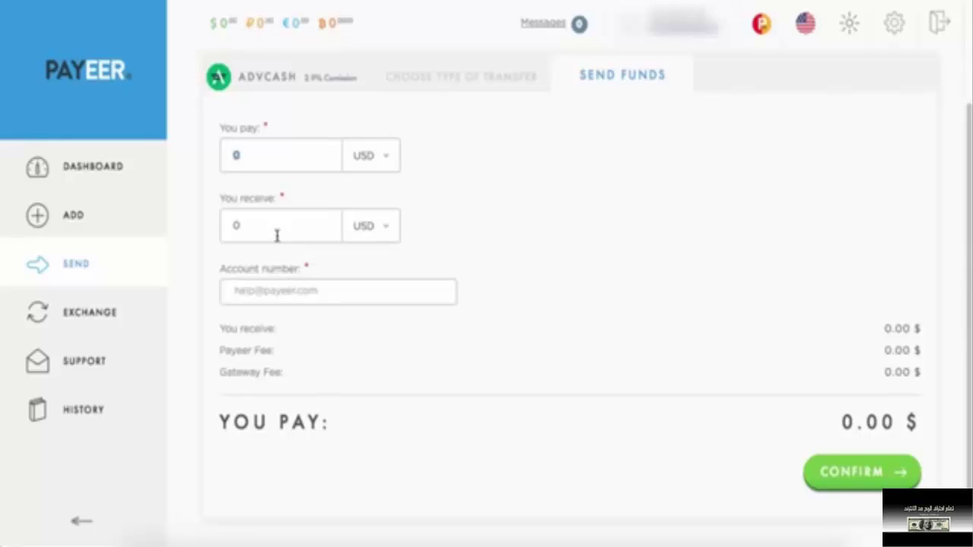
click(225, 226)
click(383, 157)
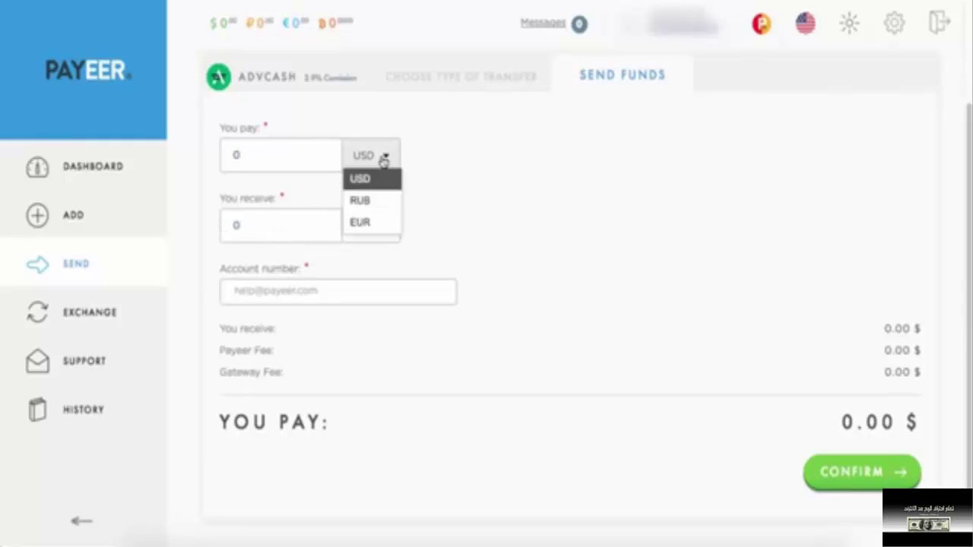
click(370, 224)
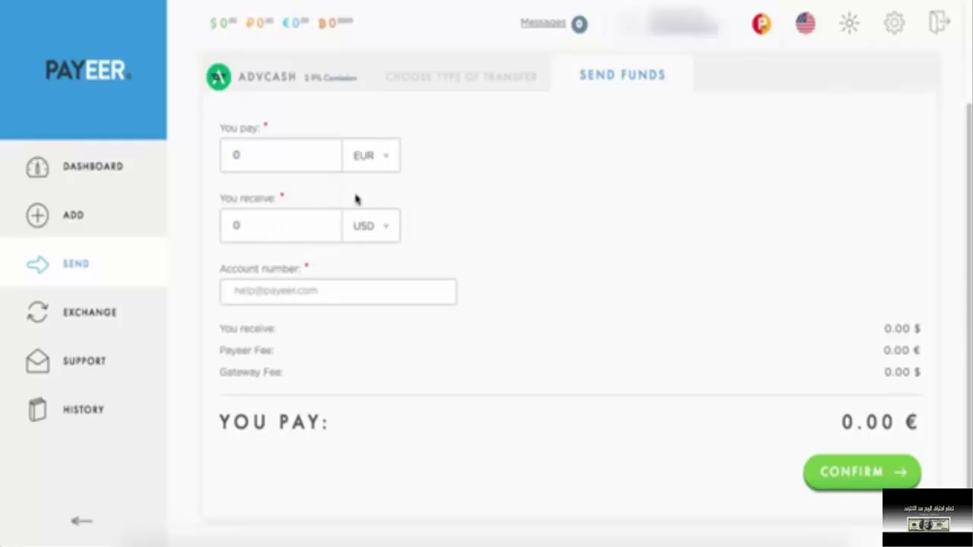
click(364, 226)
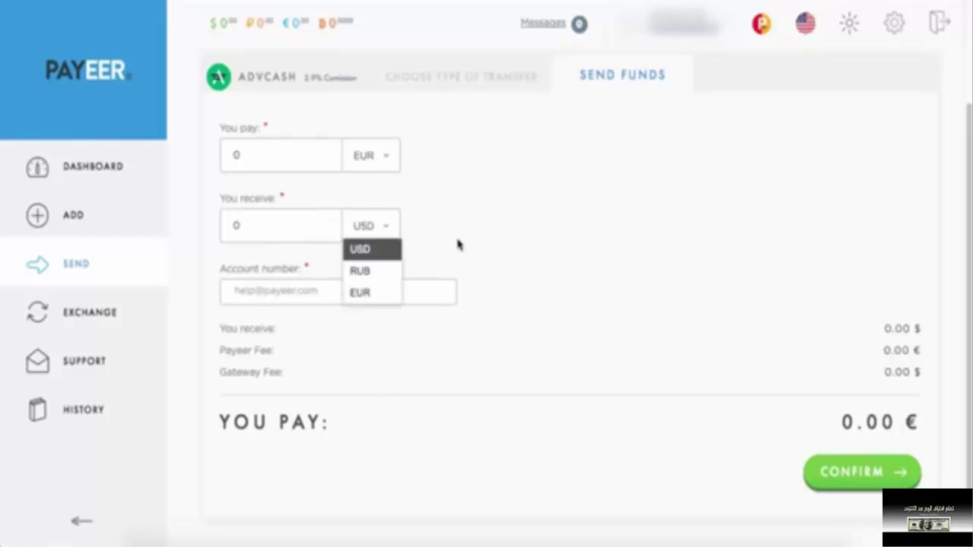
click(317, 293)
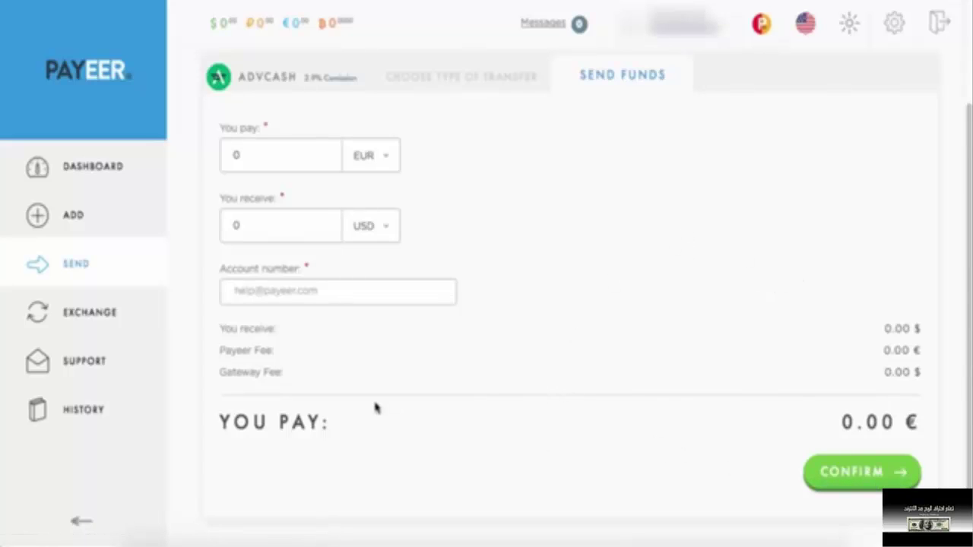
Open the Exchange page and review the payment systems offered for giving and receiving in an automatic exchange.
click(89, 316)
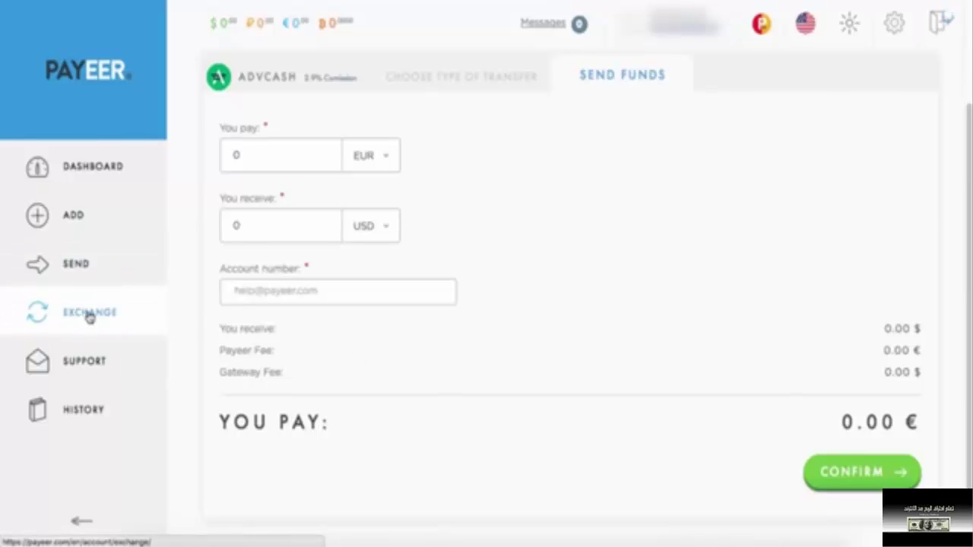
scroll(210, 252, down, 2)
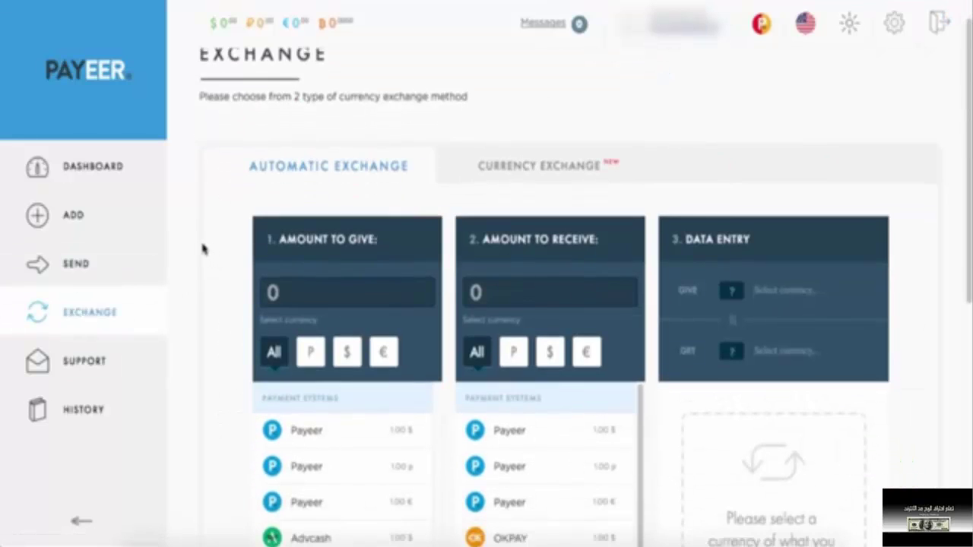
scroll(203, 249, down, 3)
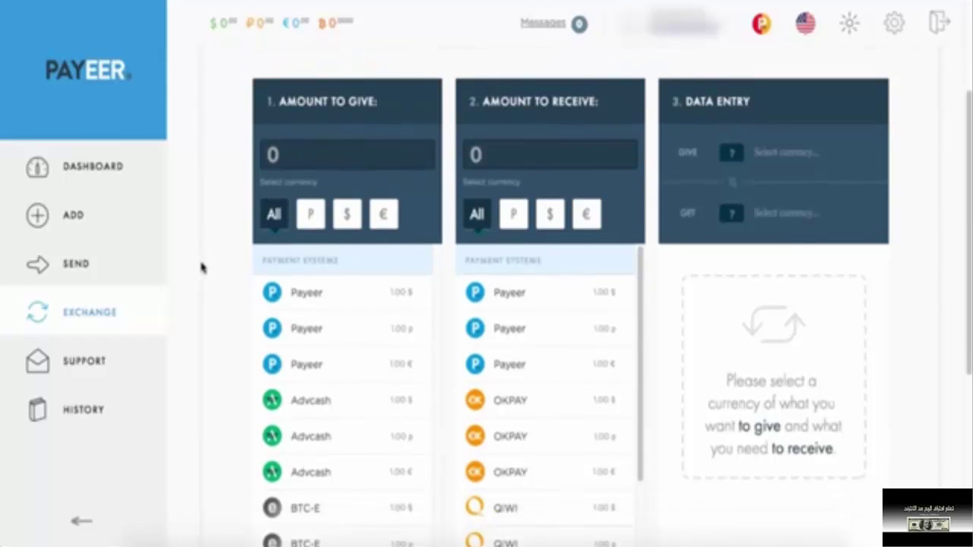
scroll(202, 266, down, 1)
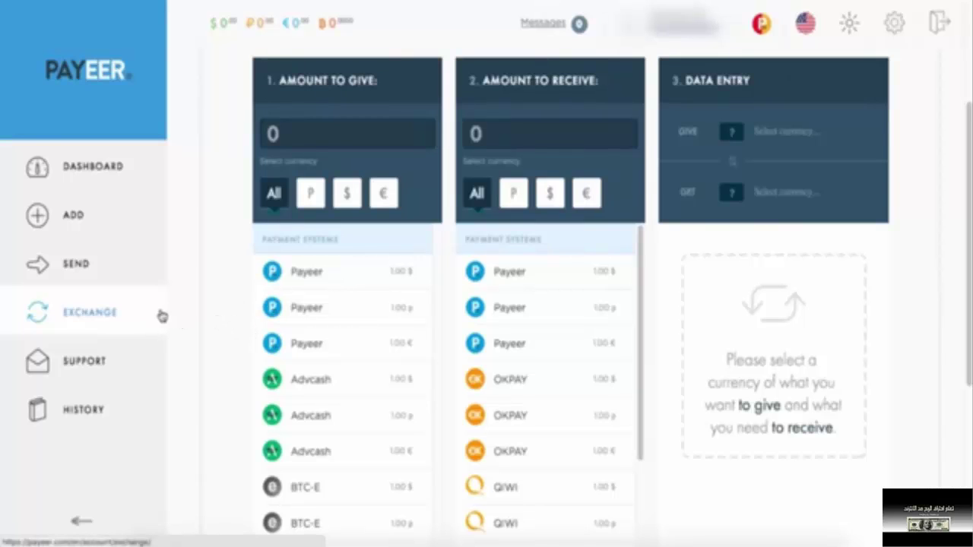
scroll(315, 311, down, 2)
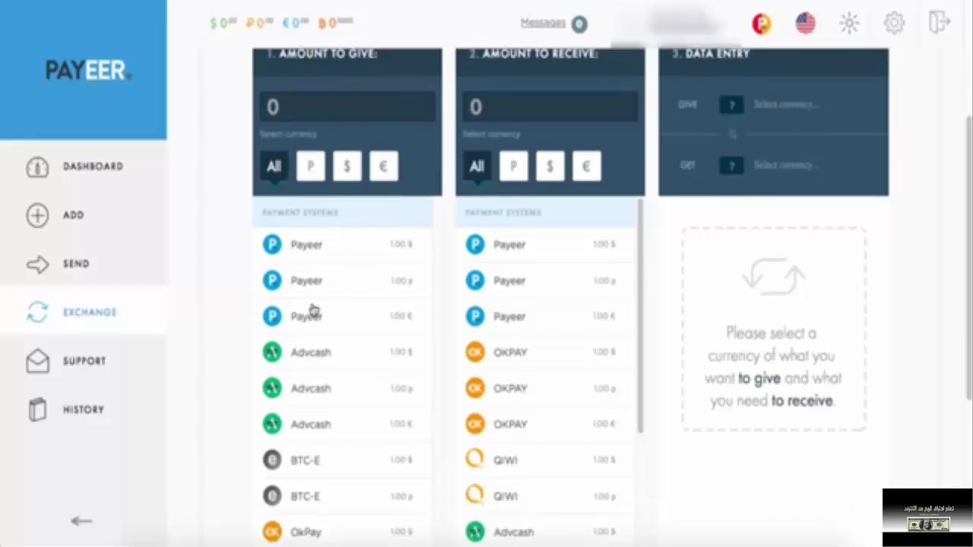
scroll(330, 221, up, 1)
Set up an automatic exchange that gives from Payeer in USD and receives to Advcash in USD.
click(353, 249)
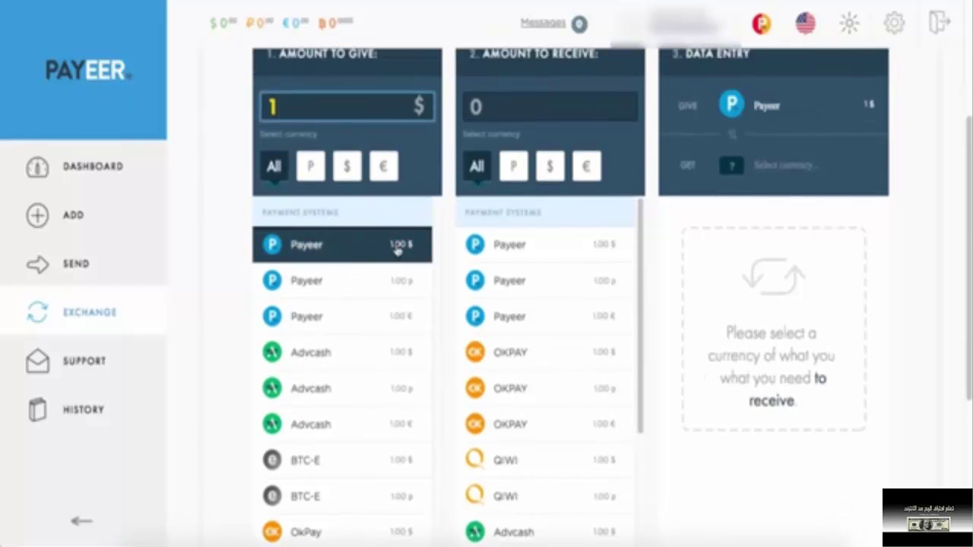
scroll(517, 365, down, 3)
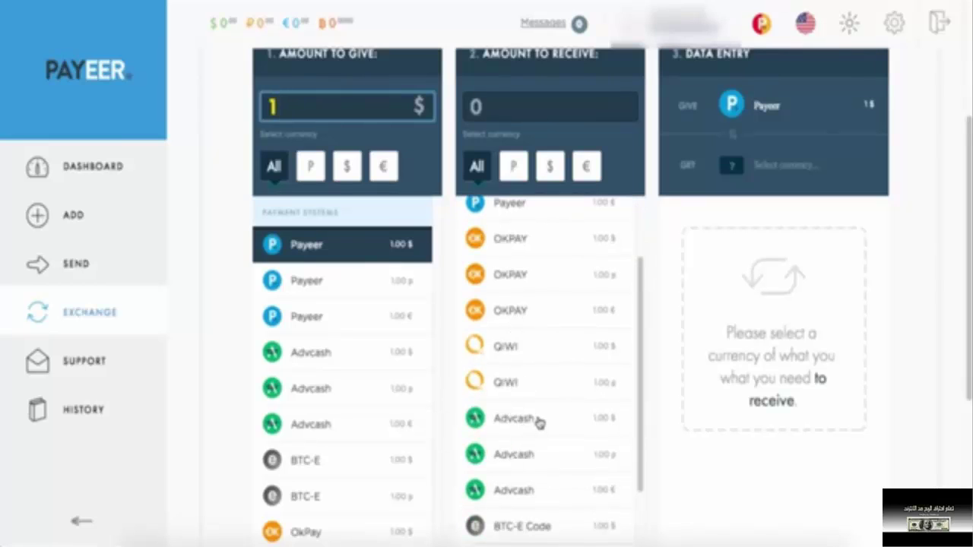
click(539, 422)
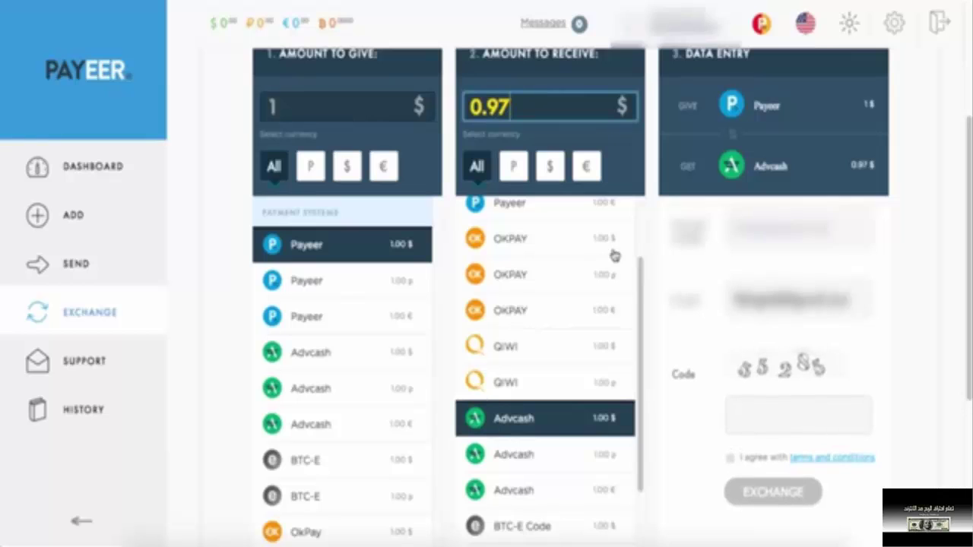
Set the amount to give to 10, filtering the give systems by euro and the receive systems by dollar.
scroll(356, 150, up, 1)
click(342, 133)
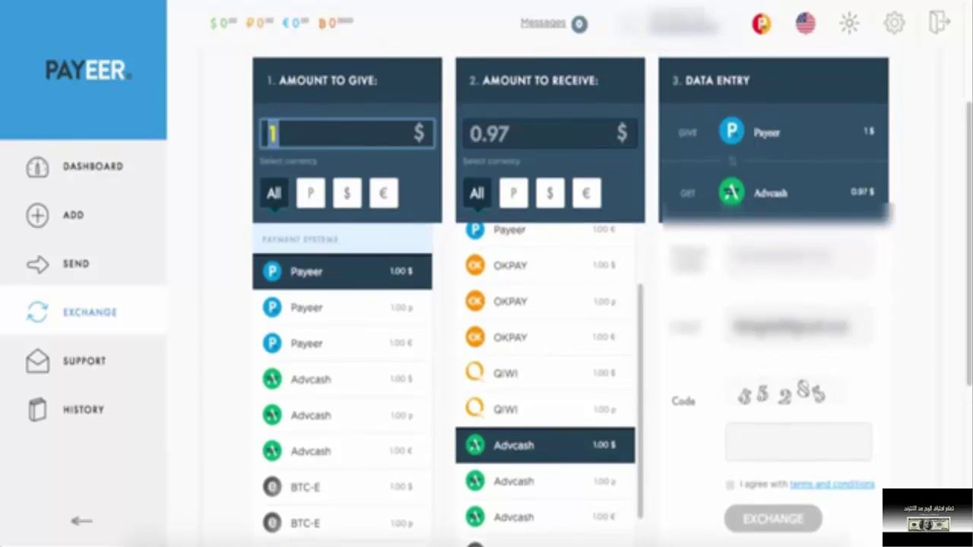
click(384, 196)
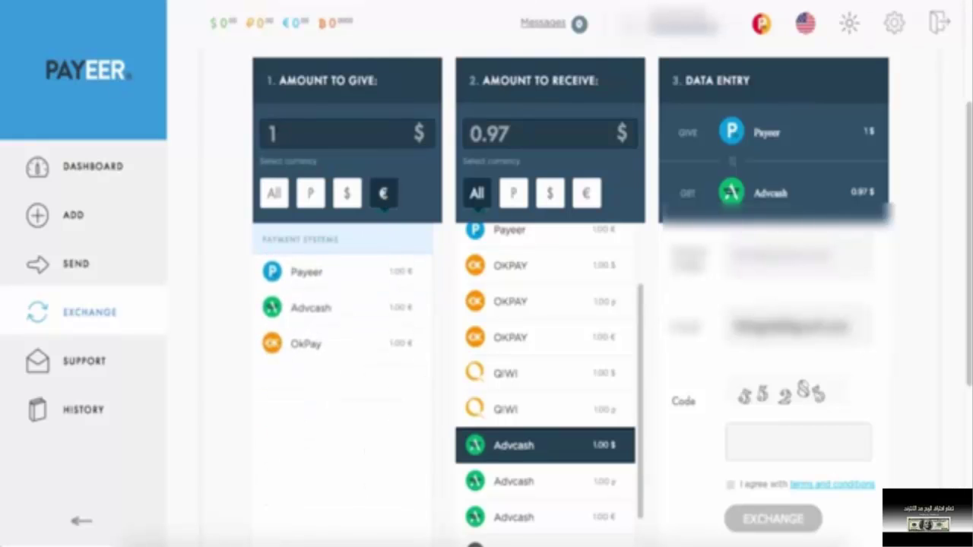
double_click(272, 133)
text(10)
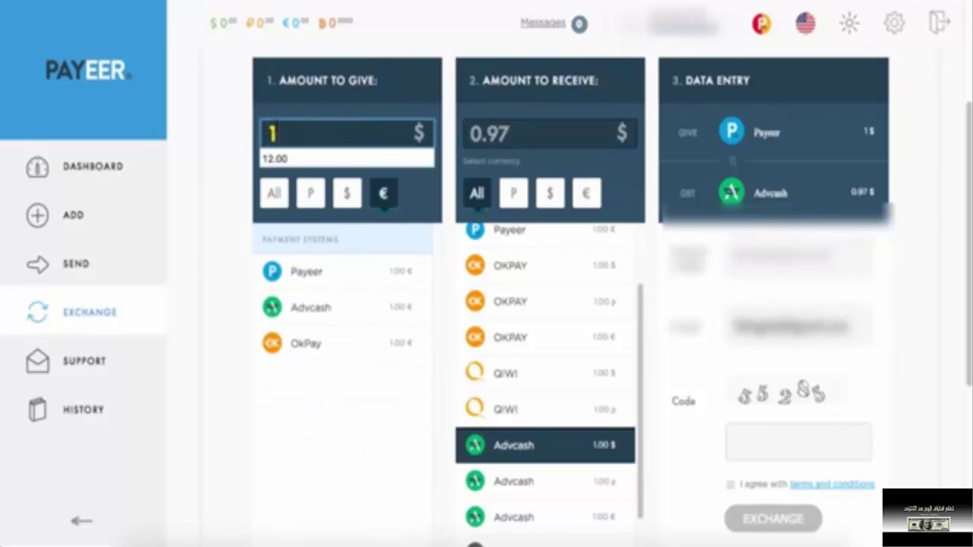
click(550, 195)
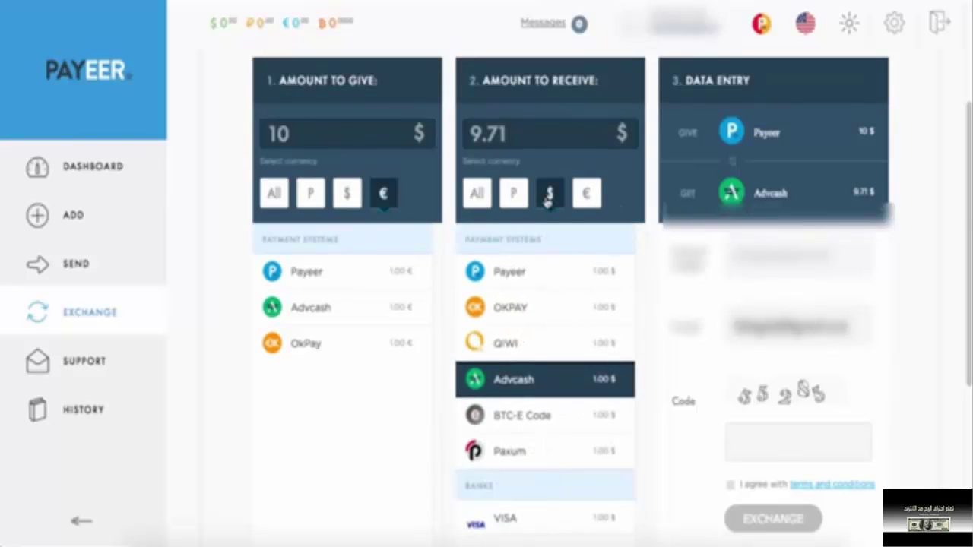
Compare the dollar and euro give systems, and switch the give side to Payeer in EUR.
click(372, 205)
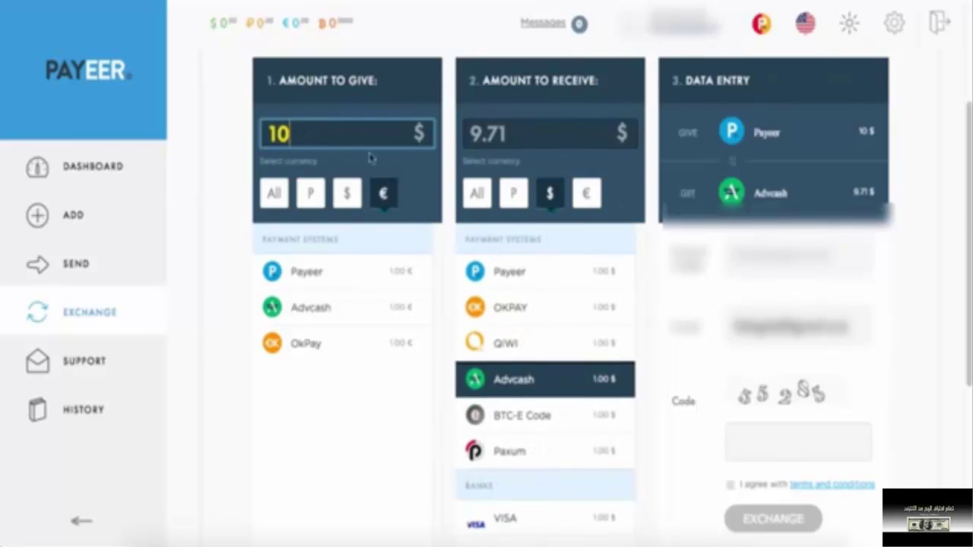
click(347, 194)
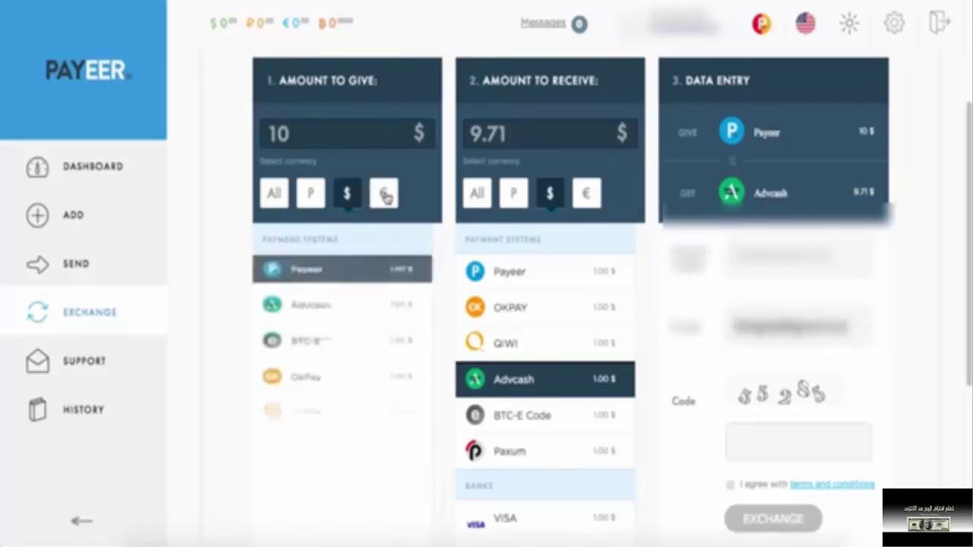
click(383, 195)
click(349, 280)
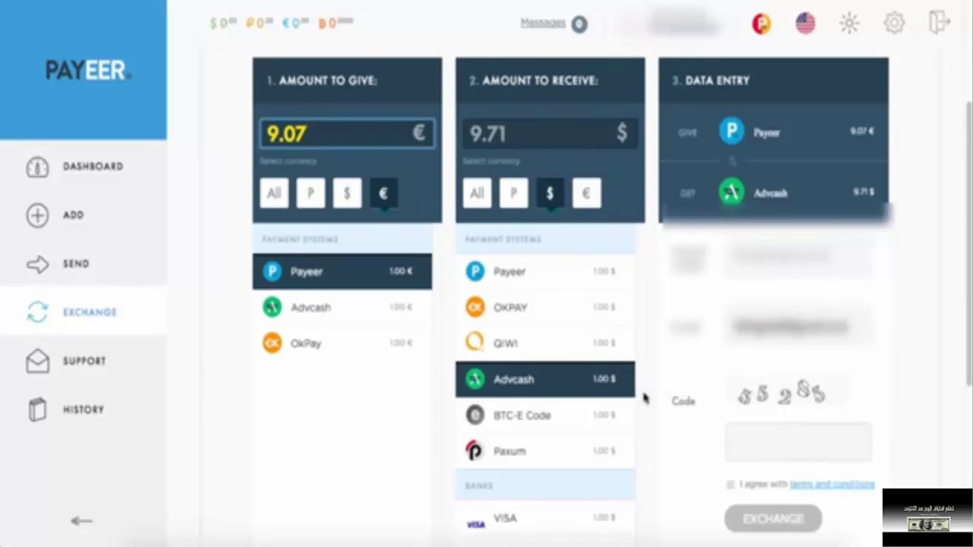
Enter a trial captcha code in the exchange's data entry form, and clear the field.
scroll(593, 380, down, 1)
scroll(580, 239, down, 3)
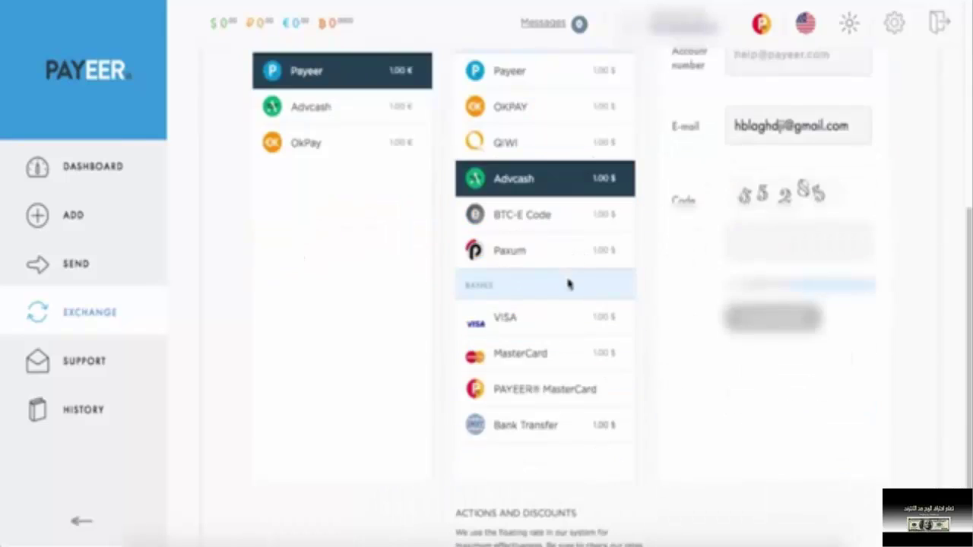
scroll(570, 283, up, 2)
click(798, 348)
text(REE)
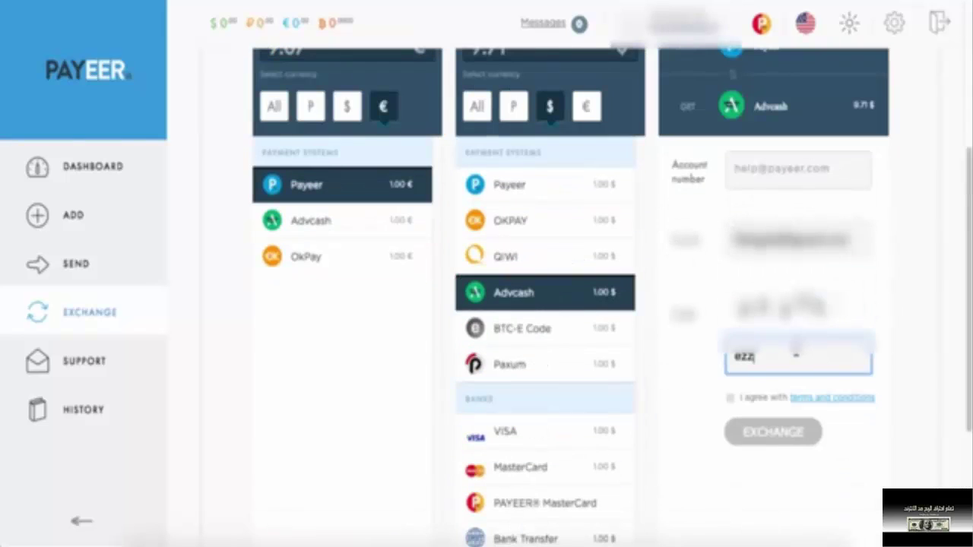
key(BackSpace)
key(BackSpace)
key(BackSpace)
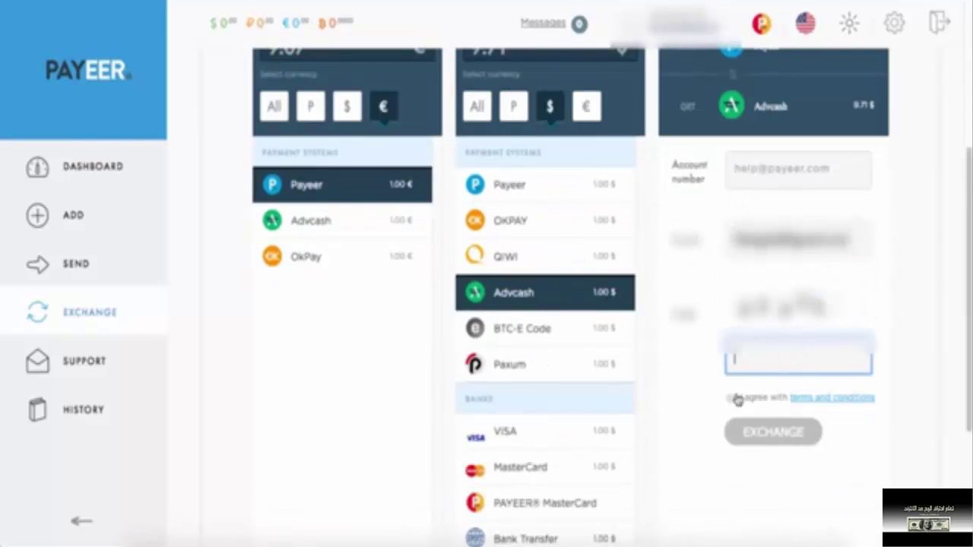
Agree to the exchange's terms and conditions, and review the give, receive and data entry sections without submitting.
click(731, 399)
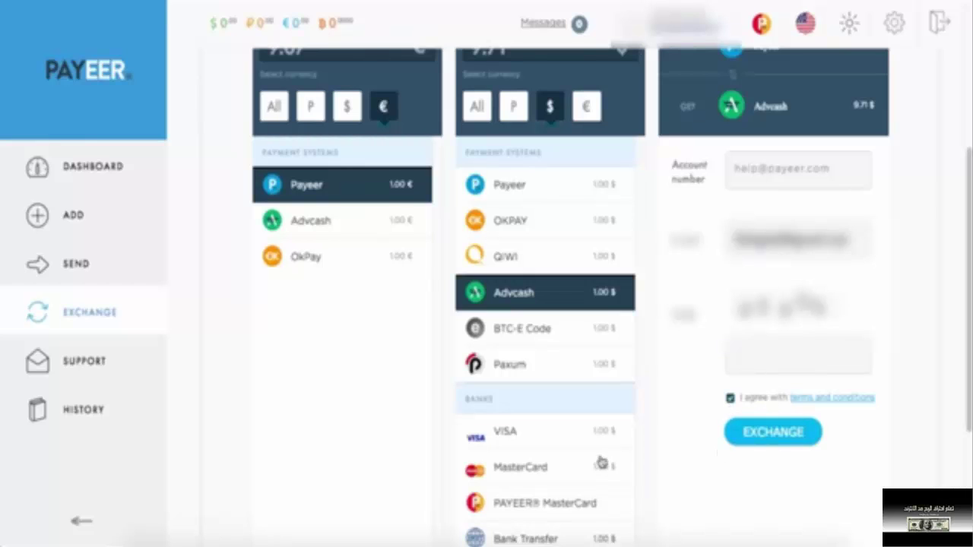
scroll(536, 280, up, 4)
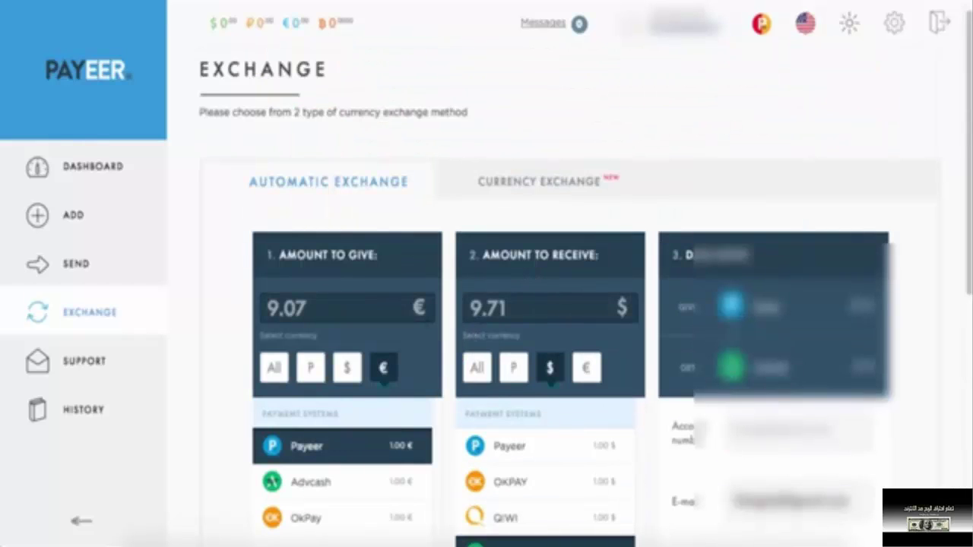
scroll(571, 304, down, 1)
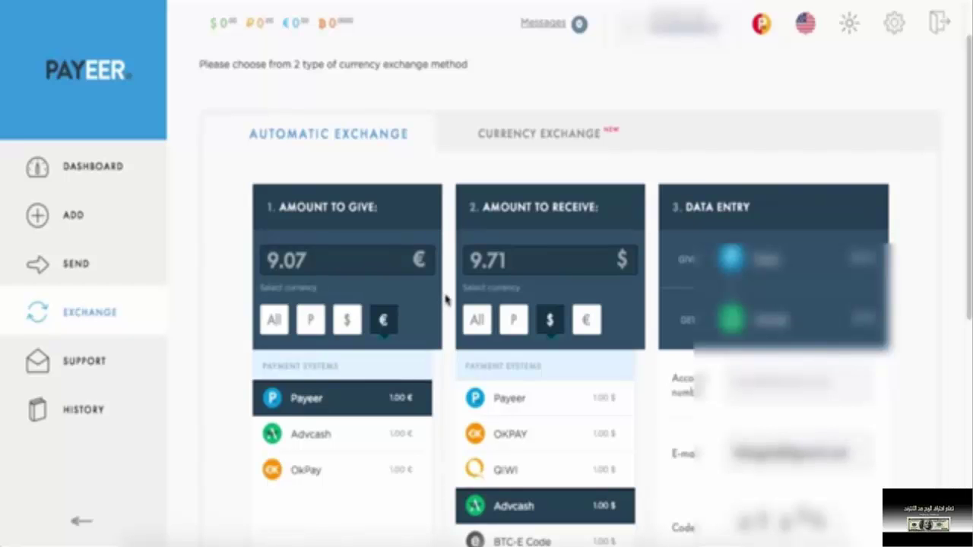
scroll(449, 315, down, 3)
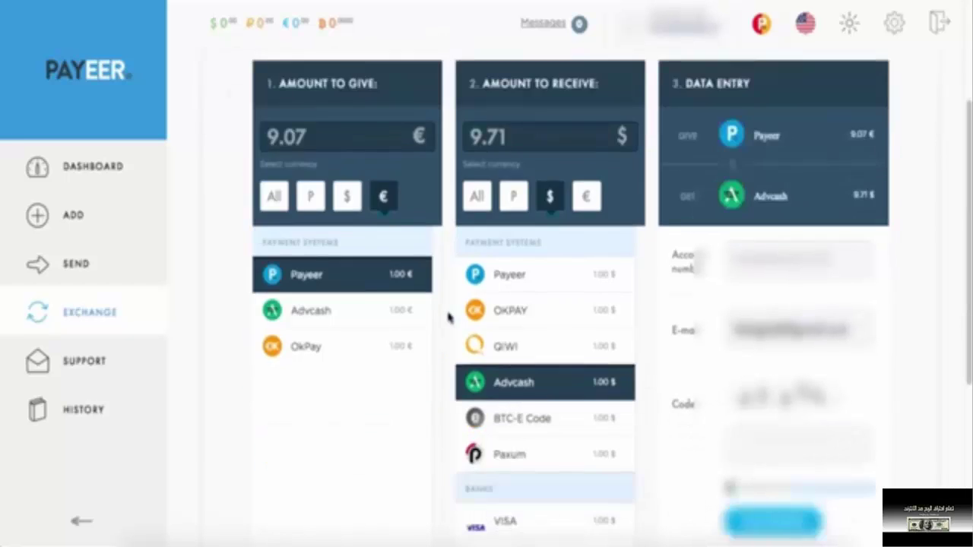
scroll(450, 316, up, 4)
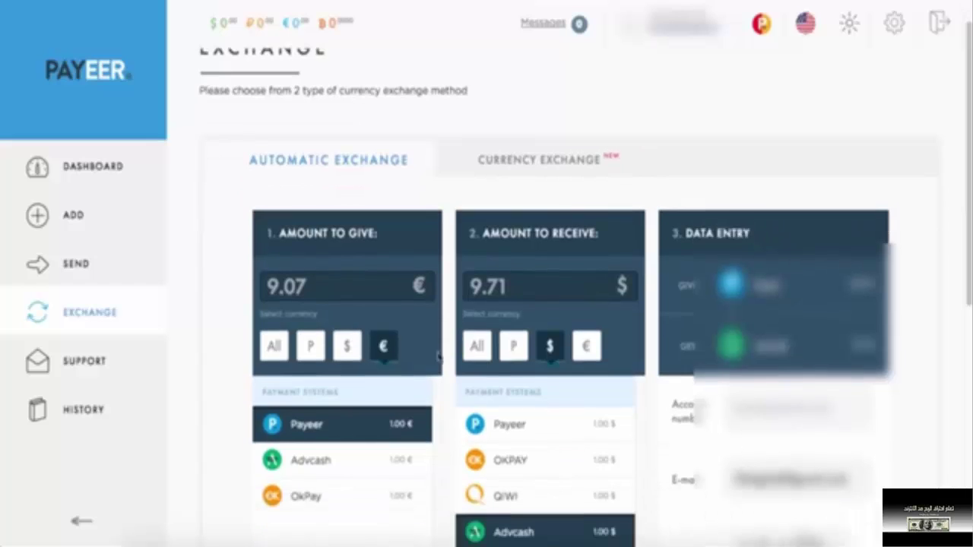
scroll(393, 348, down, 1)
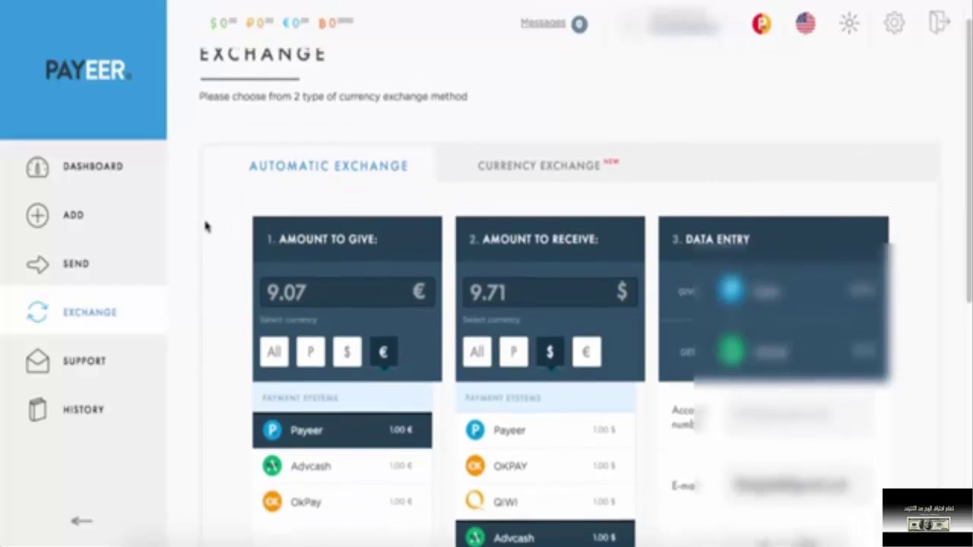
scroll(205, 226, up, 1)
scroll(205, 226, down, 3)
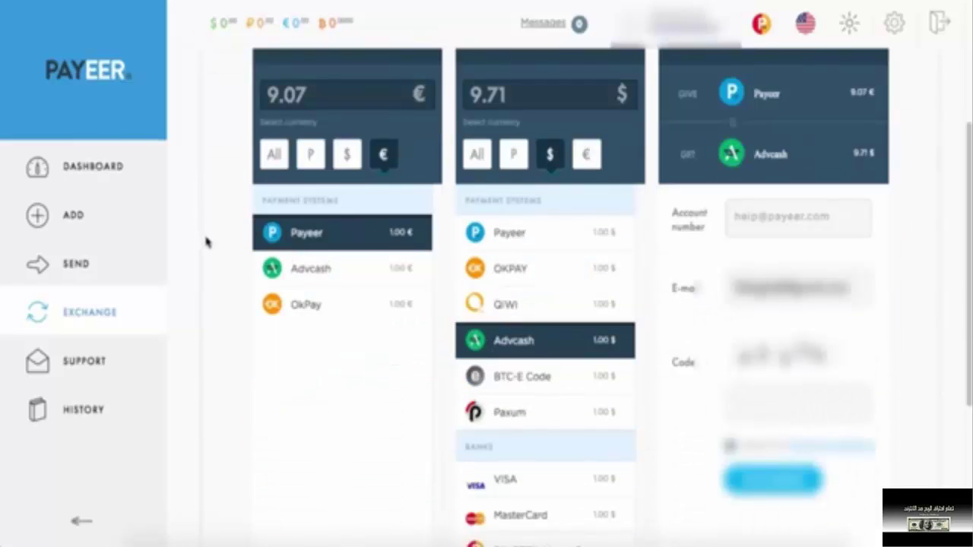
scroll(208, 260, up, 1)
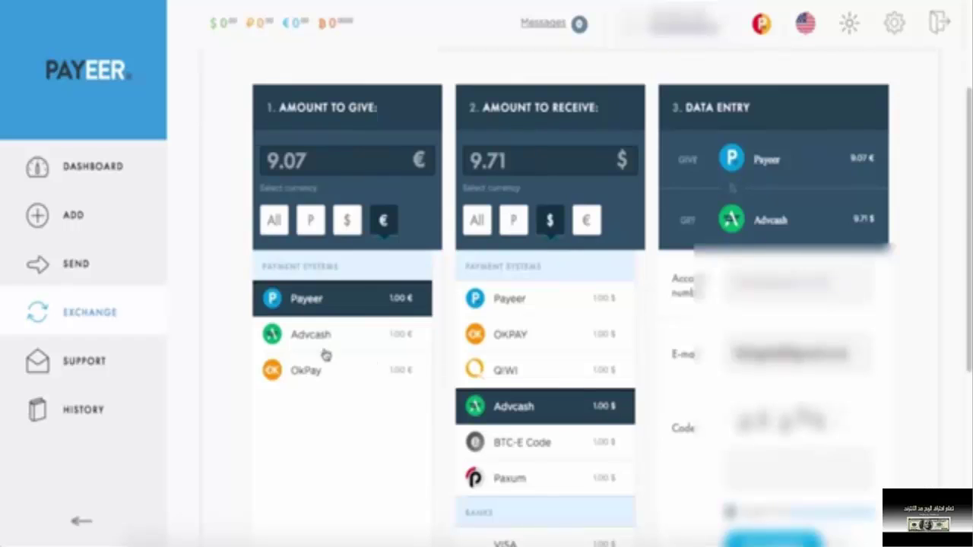
scroll(225, 310, up, 3)
Open the Support page and examine the new ticket form, including its subject, operation ID, message, files and category fields.
click(116, 365)
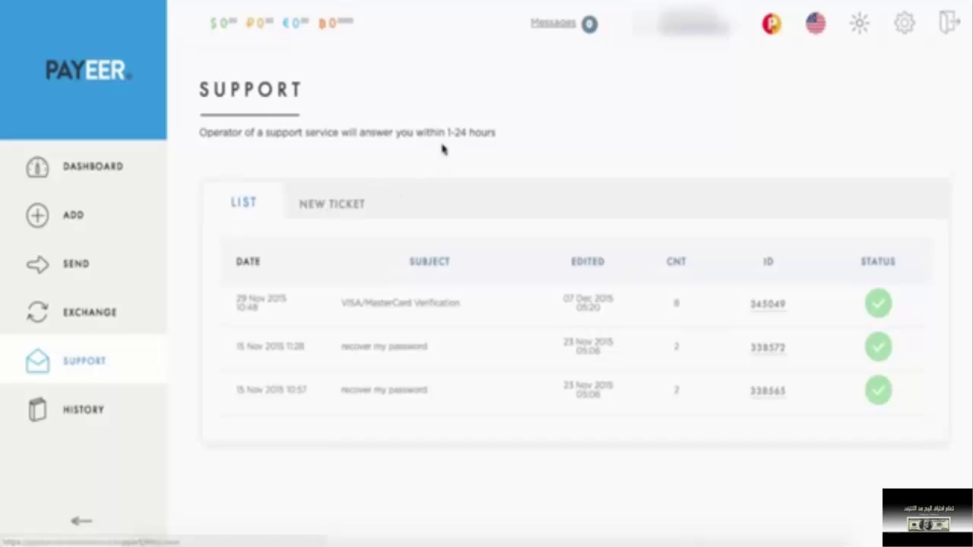
click(337, 217)
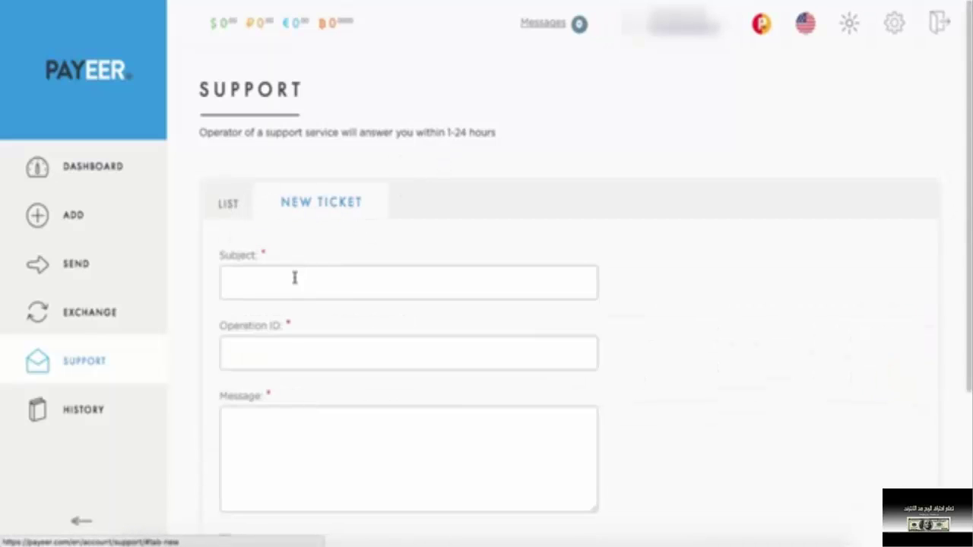
scroll(295, 278, down, 2)
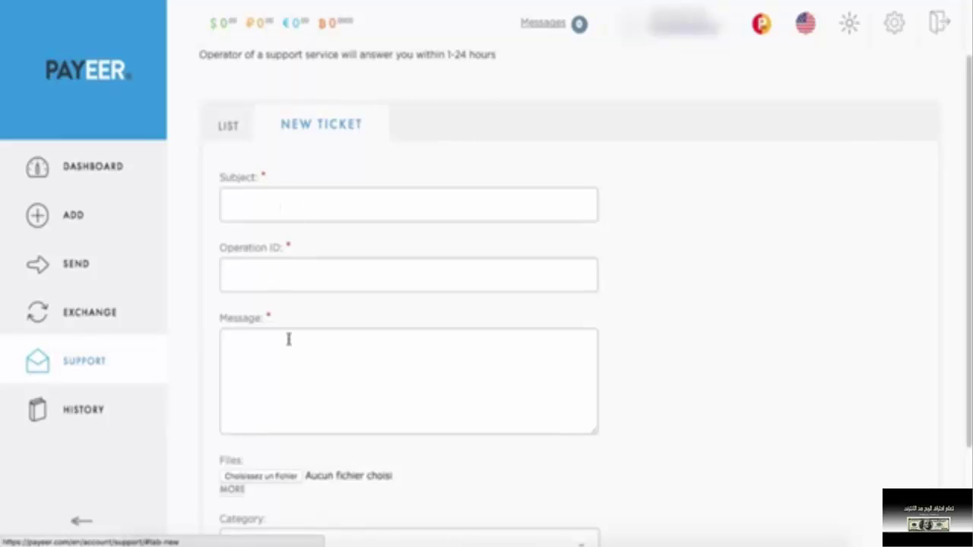
scroll(272, 361, down, 1)
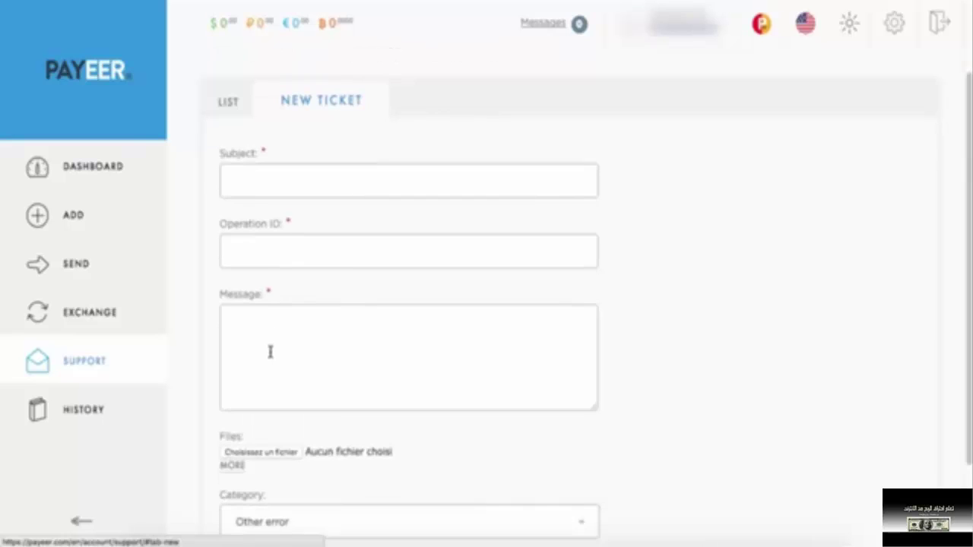
scroll(273, 410, down, 1)
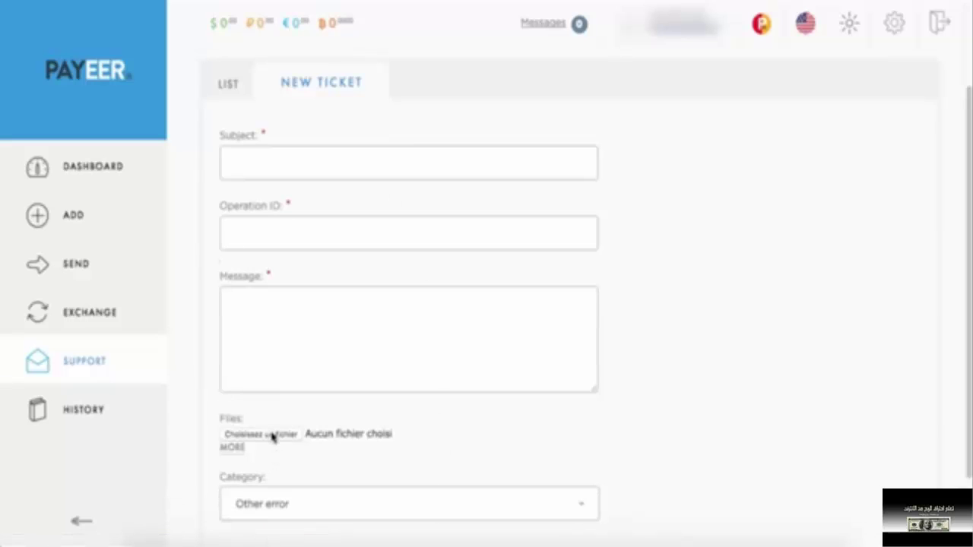
scroll(278, 464, down, 3)
scroll(228, 449, up, 5)
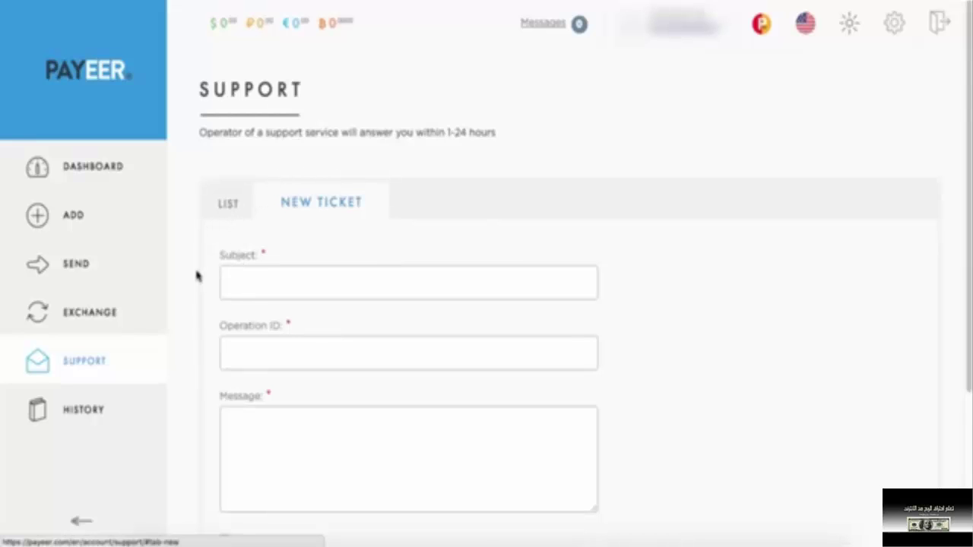
Open the account's History page and examine the list of past operations with their deposits, payment systems and statuses.
click(105, 408)
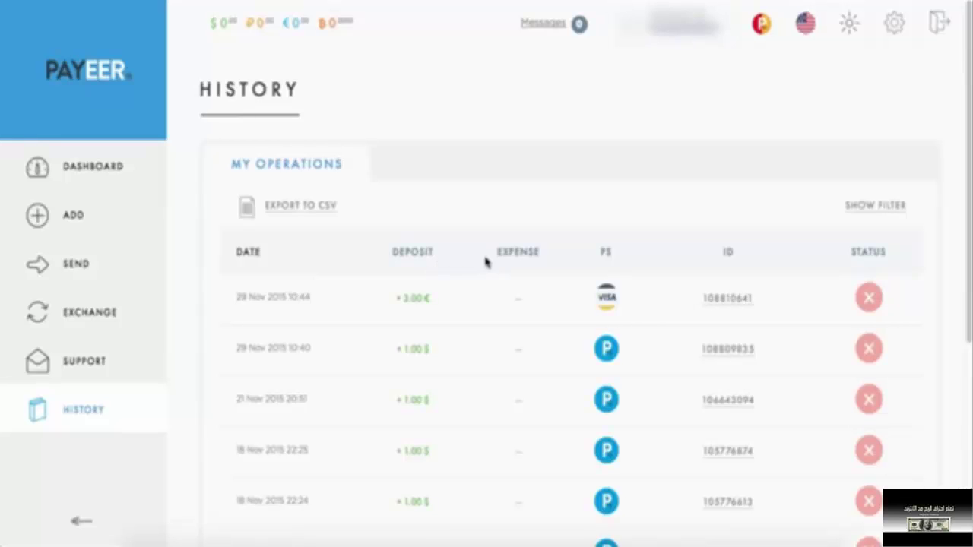
scroll(484, 263, down, 4)
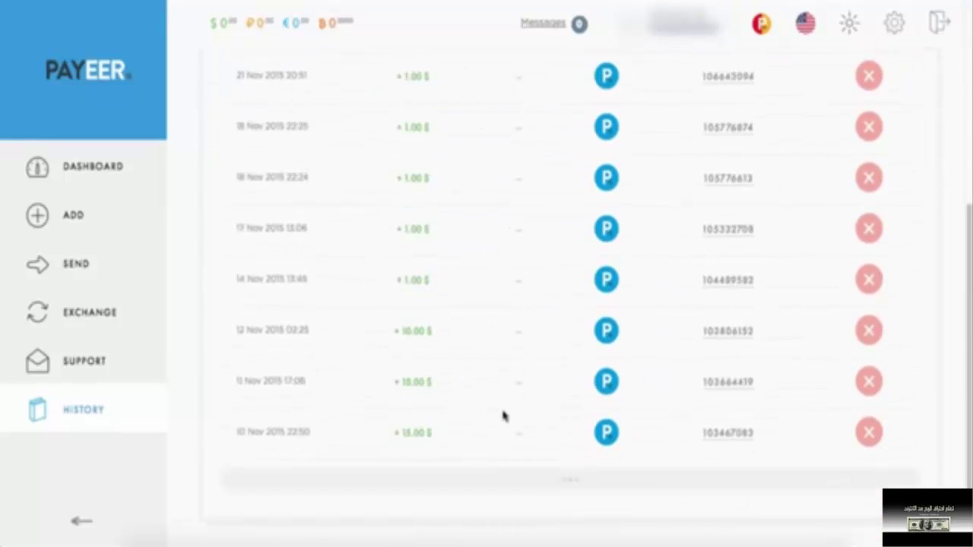
scroll(496, 411, up, 2)
scroll(491, 406, up, 2)
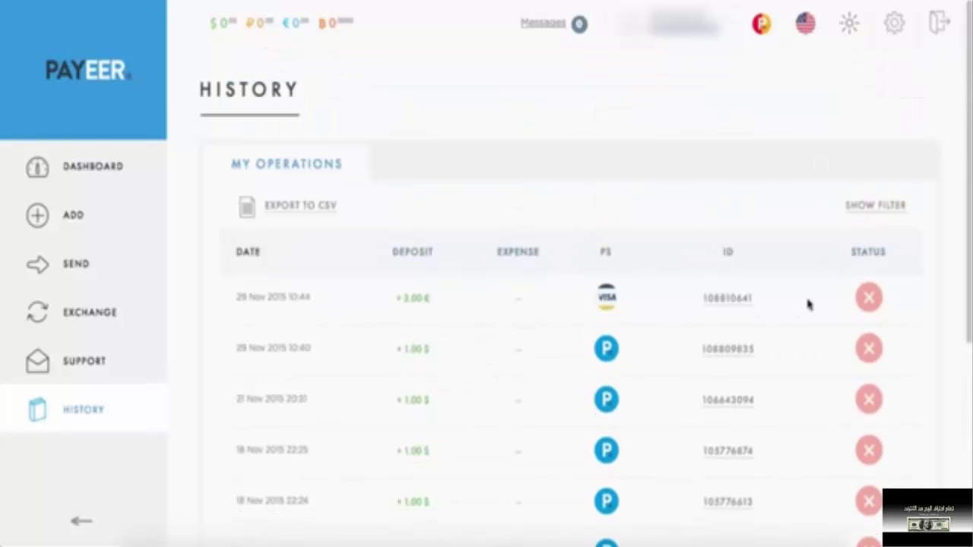
Return from the operations history to the dashboard and examine its currency balances, chat rules, security log and recent transactions.
scroll(441, 424, down, 1)
scroll(481, 285, up, 1)
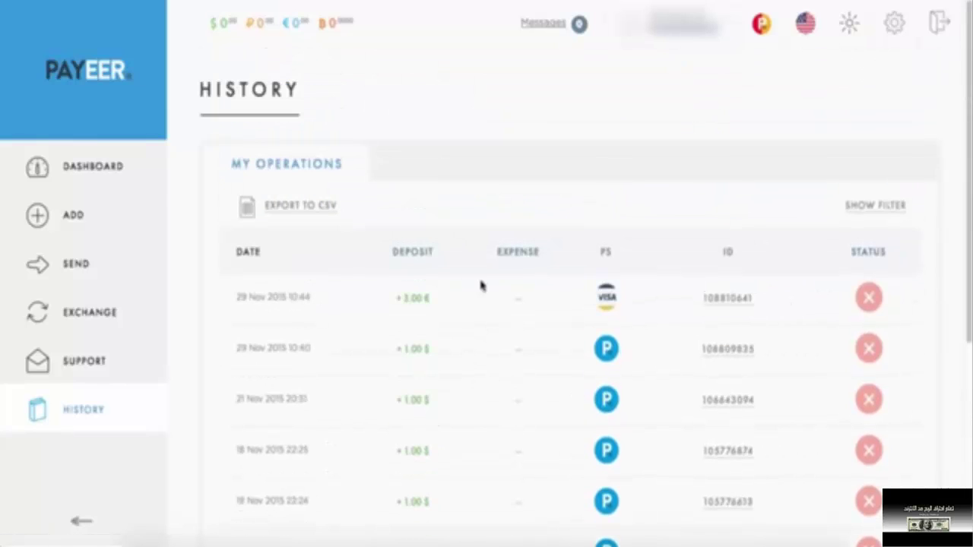
click(116, 168)
scroll(486, 346, down, 1)
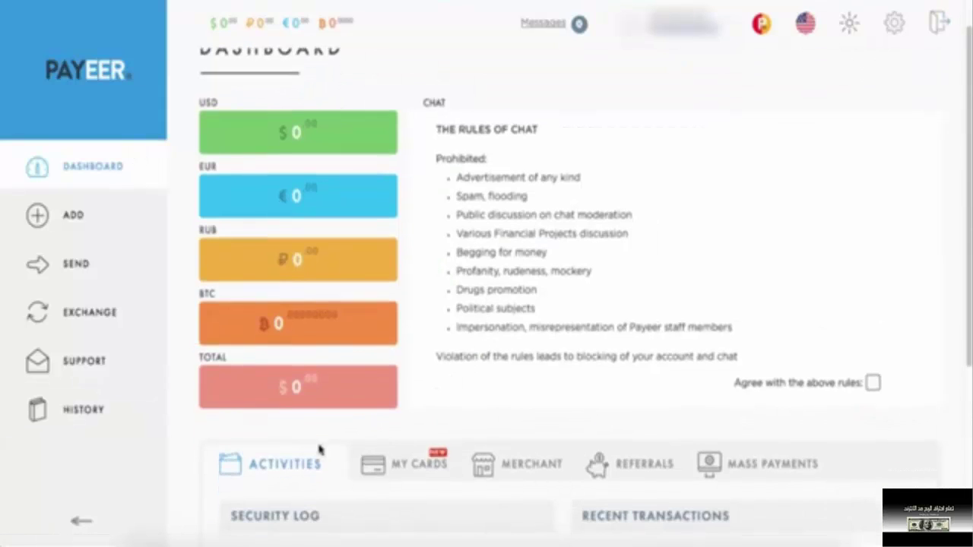
scroll(327, 475, down, 1)
scroll(627, 462, down, 1)
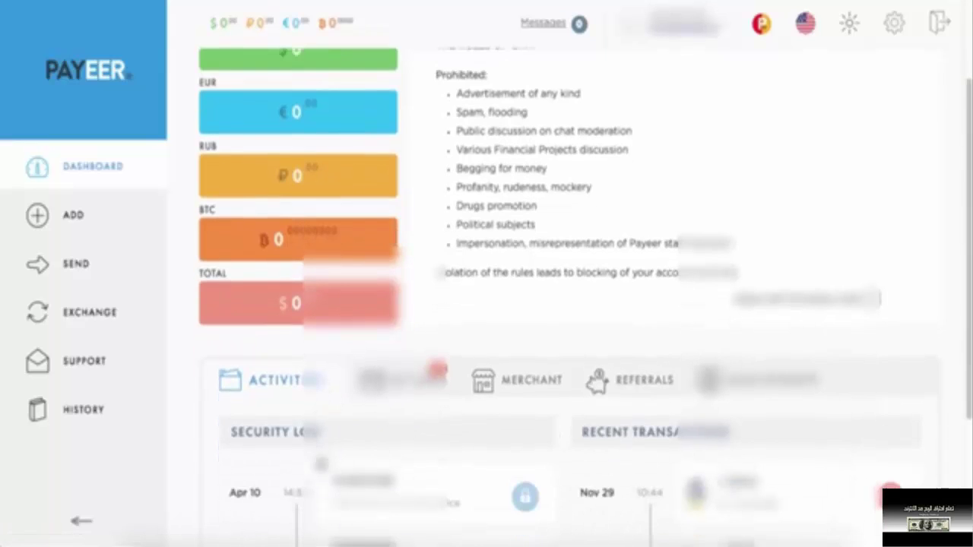
scroll(627, 461, down, 3)
scroll(604, 407, up, 4)
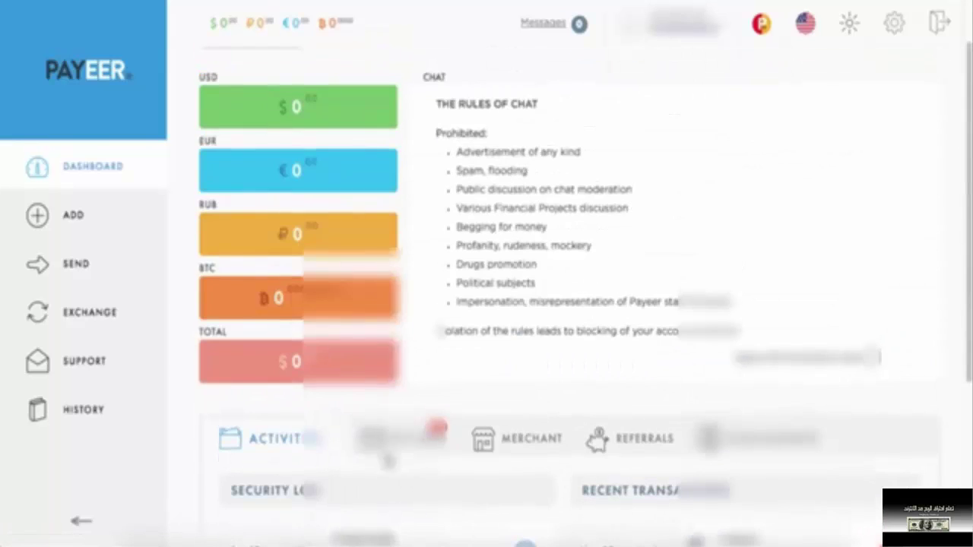
Open the dashboard's card section and start an order for the Payeer MasterCard Platinum, placing the cursor in the first name field.
click(413, 440)
scroll(415, 443, down, 5)
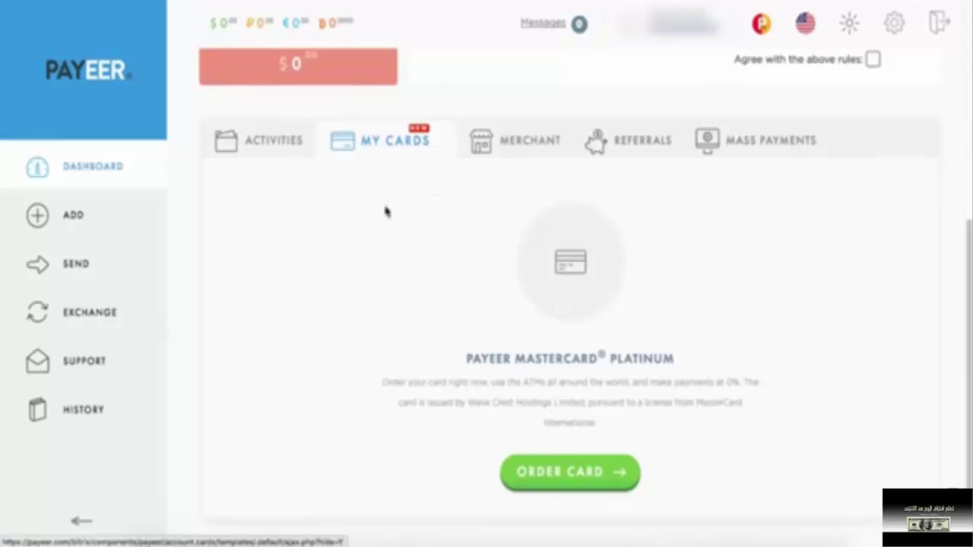
click(569, 472)
click(312, 315)
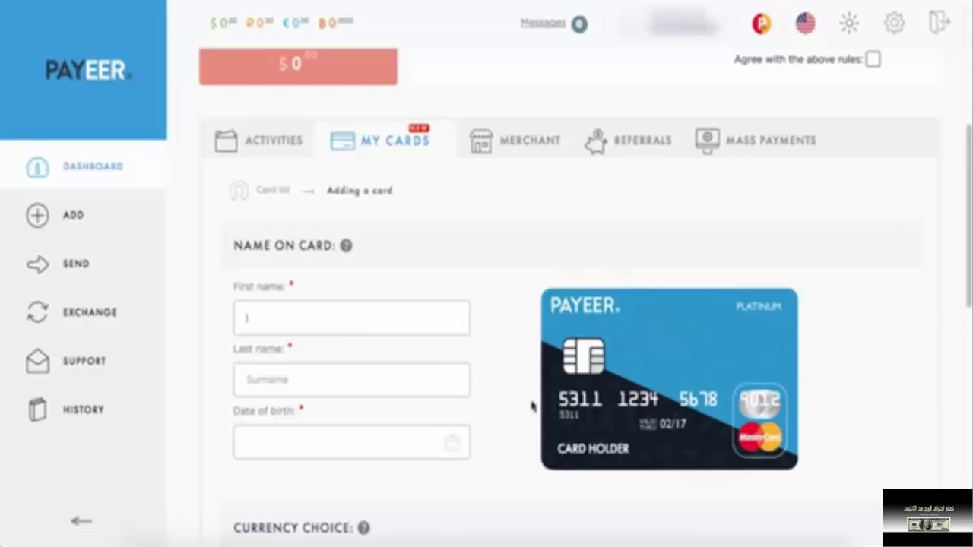
Examine the card order form's name, date of birth, currency and residential address fields, including the country list.
scroll(358, 443, down, 3)
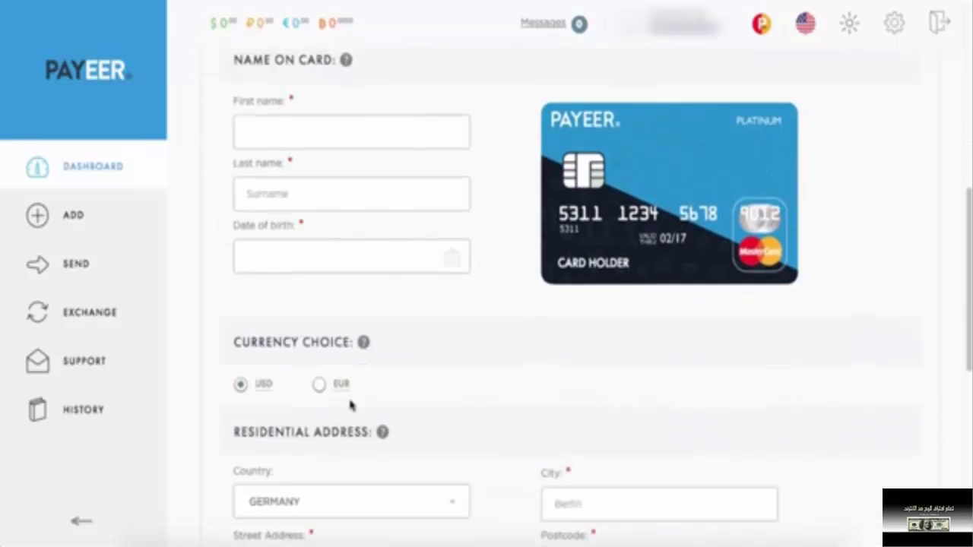
scroll(346, 394, up, 1)
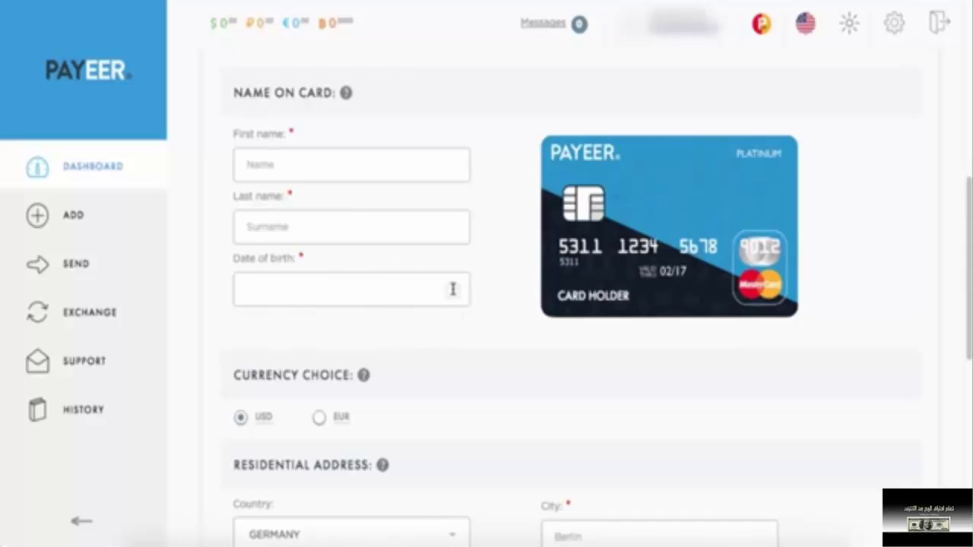
scroll(372, 376, down, 1)
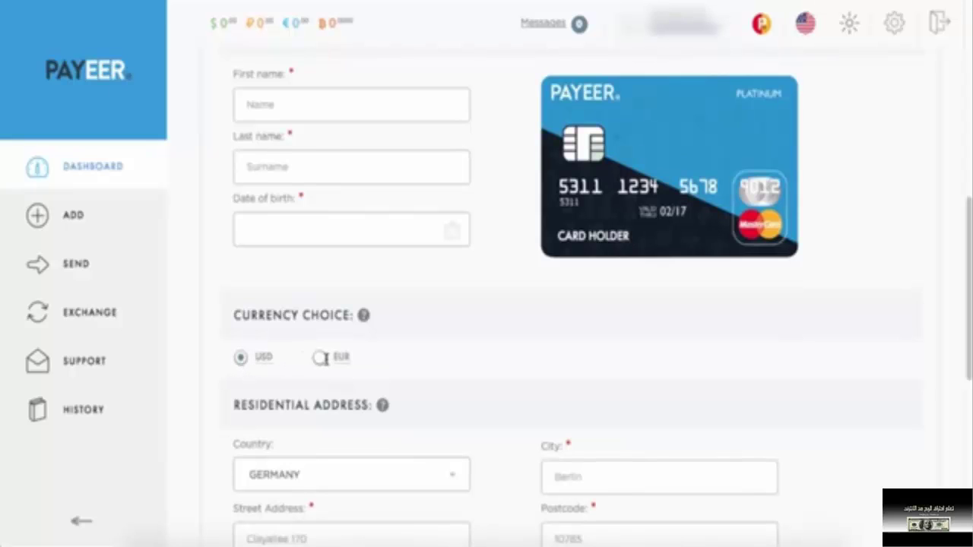
scroll(306, 407, down, 2)
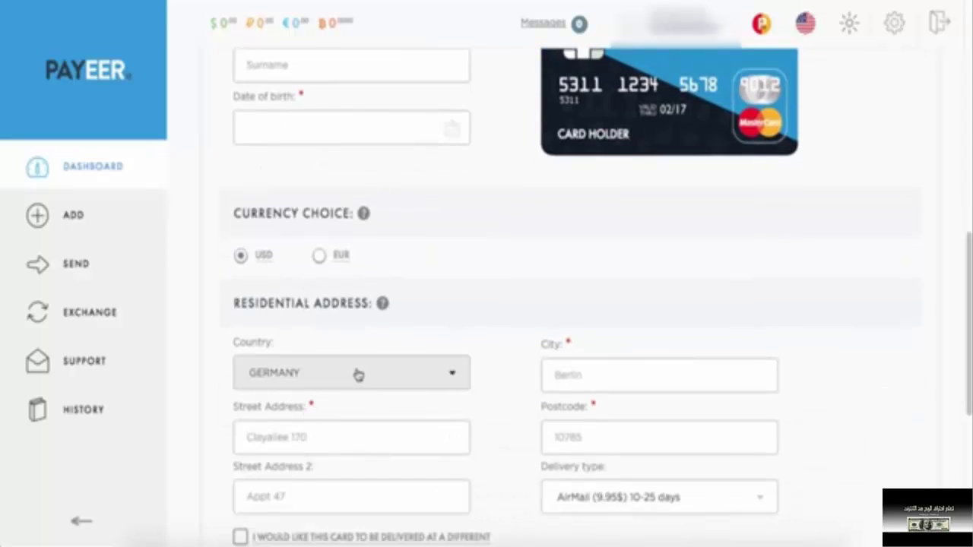
click(358, 375)
click(373, 356)
scroll(402, 367, down, 1)
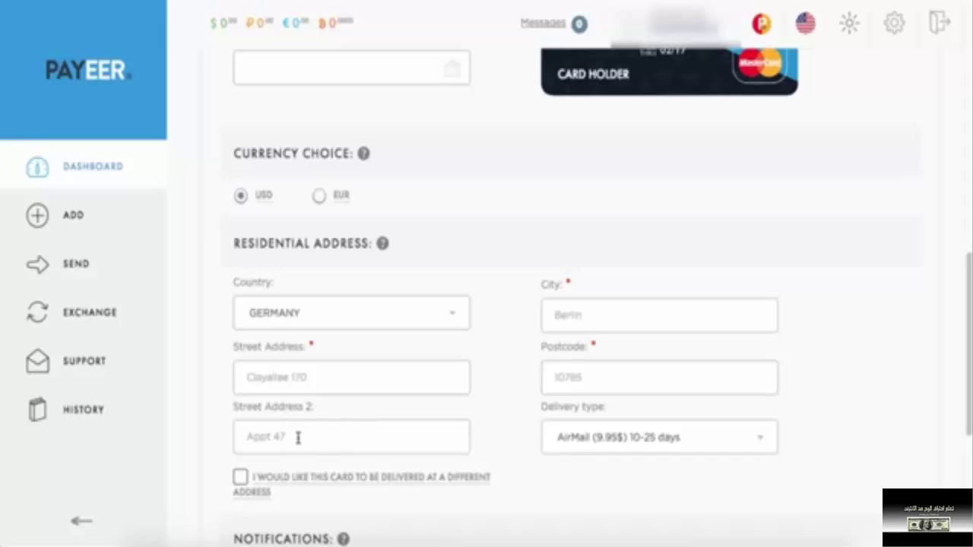
scroll(301, 431, down, 1)
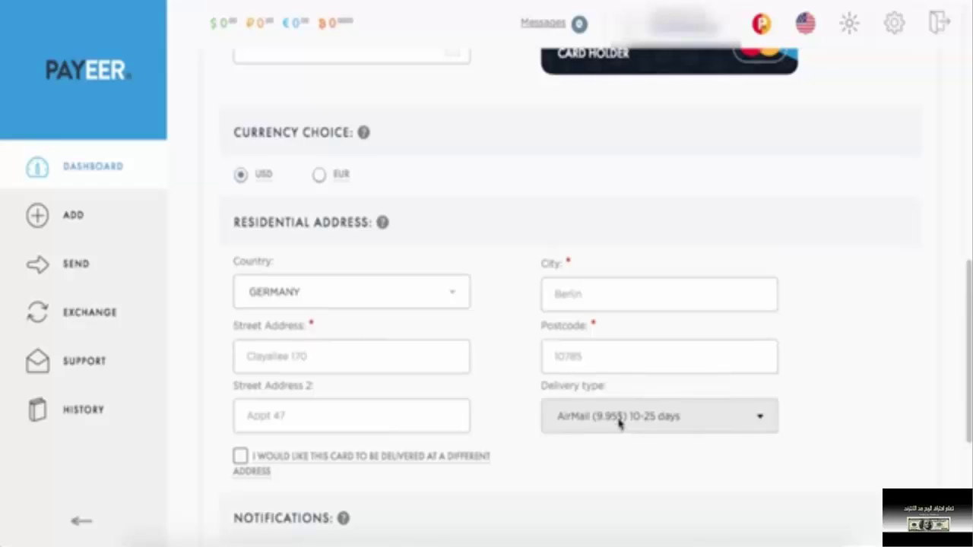
Set the card's delivery type to Express (DHL 44.95$) 3-7 days, and toggle delivery to a different address on and off.
scroll(582, 370, down, 3)
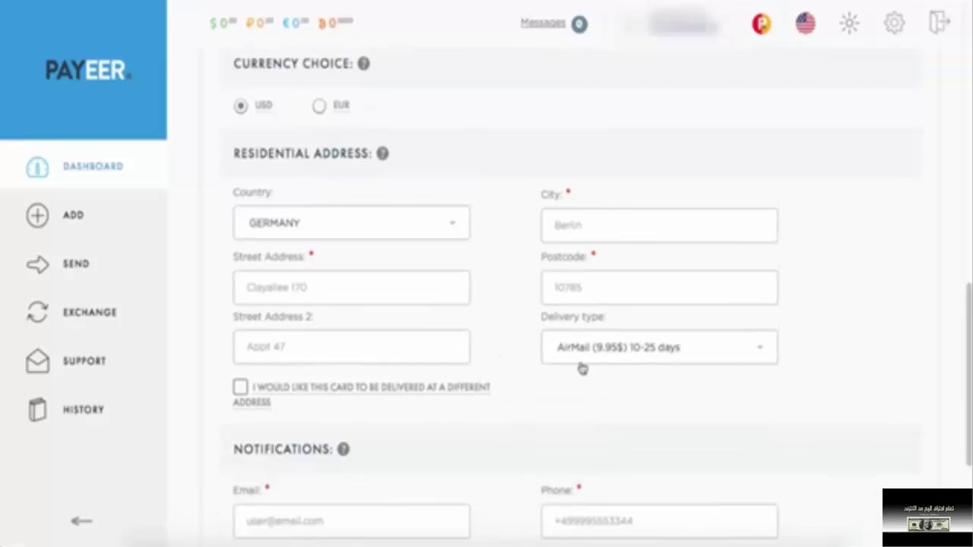
click(628, 352)
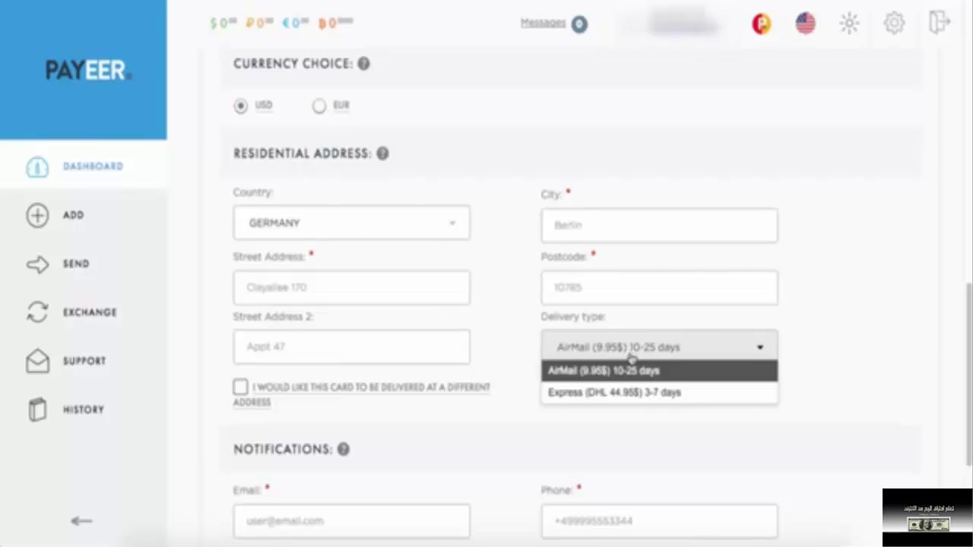
click(628, 394)
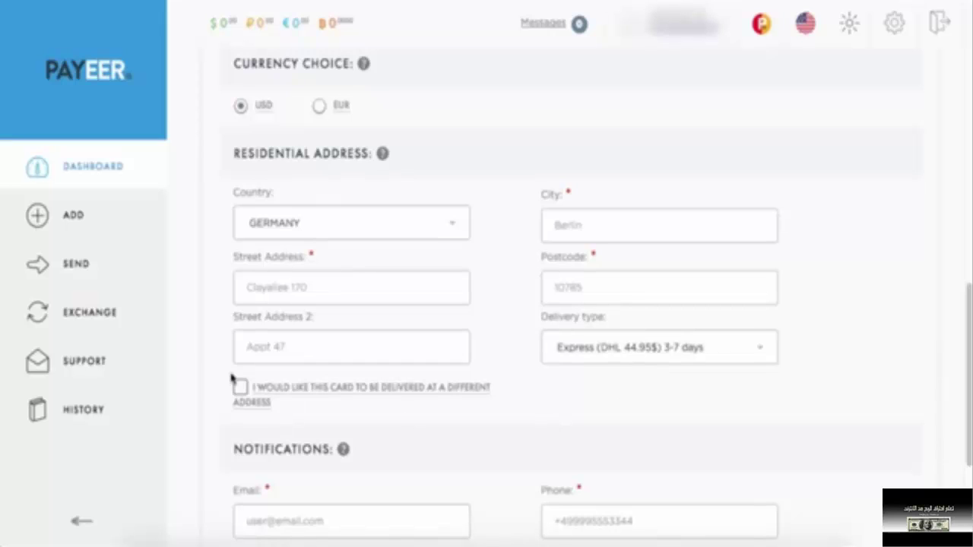
click(240, 388)
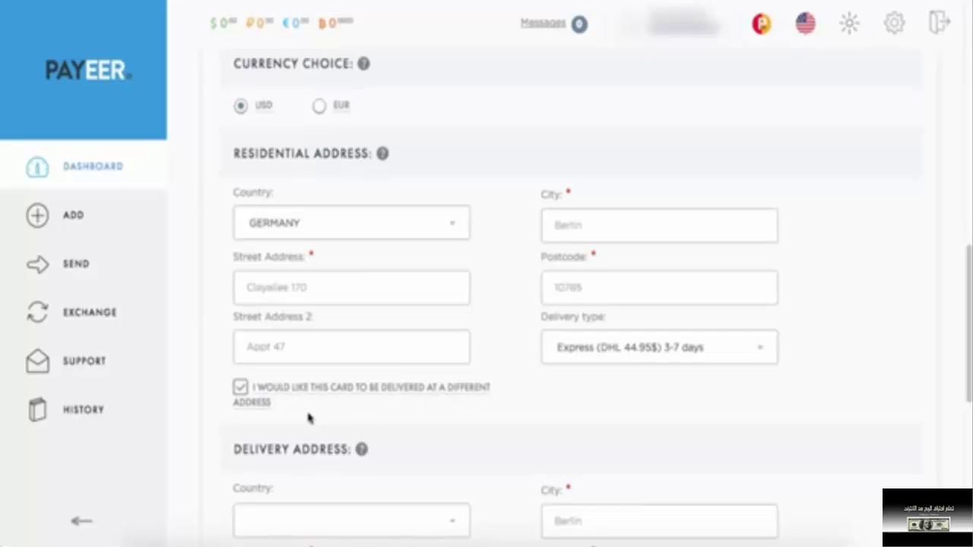
click(242, 387)
click(240, 389)
click(240, 389)
Examine the card order form's notifications, card limits and terms sections, and look over the whole form again.
scroll(273, 408, down, 3)
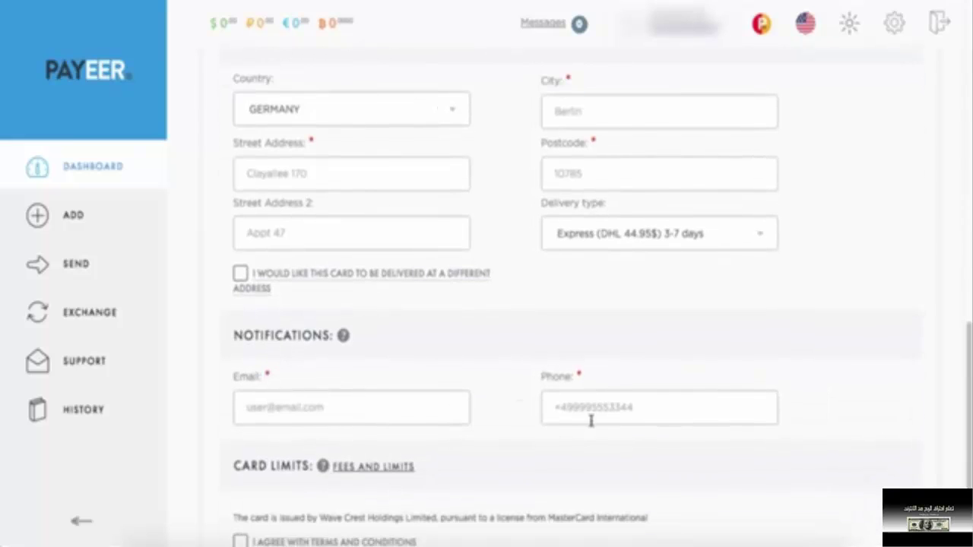
scroll(635, 419, down, 3)
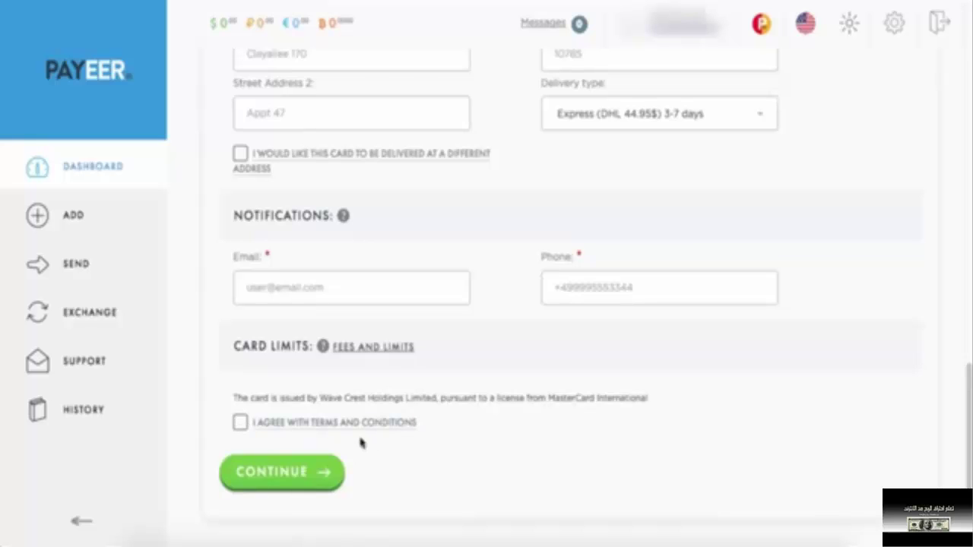
scroll(458, 401, up, 2)
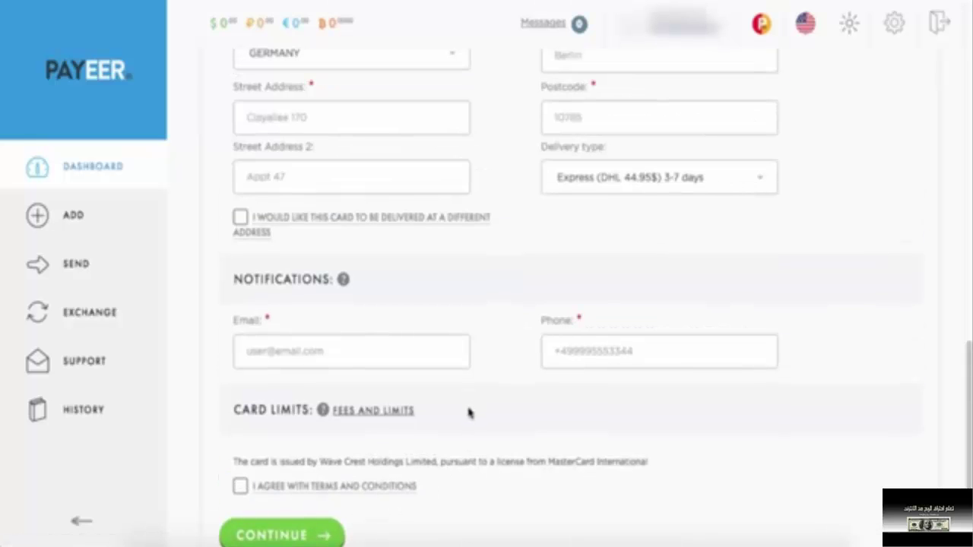
scroll(380, 441, up, 2)
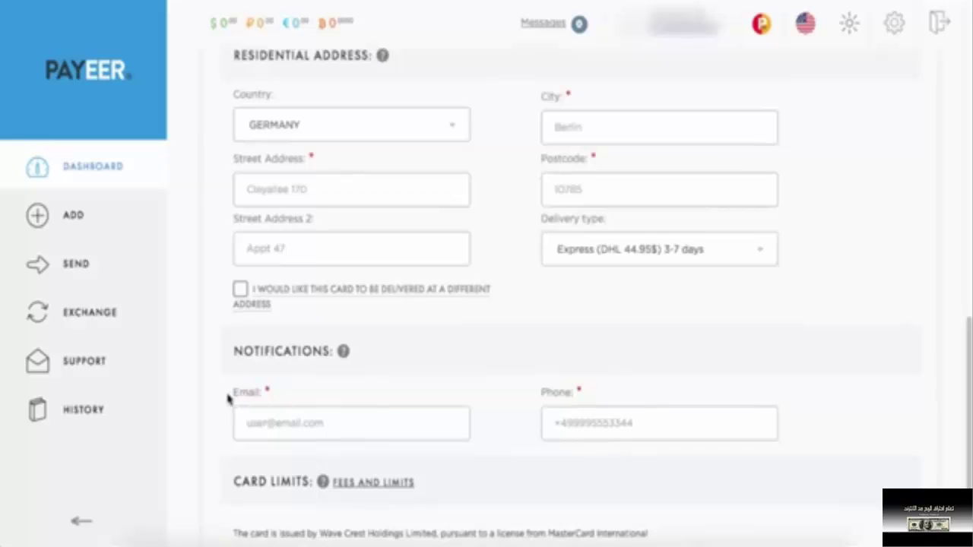
scroll(198, 380, up, 2)
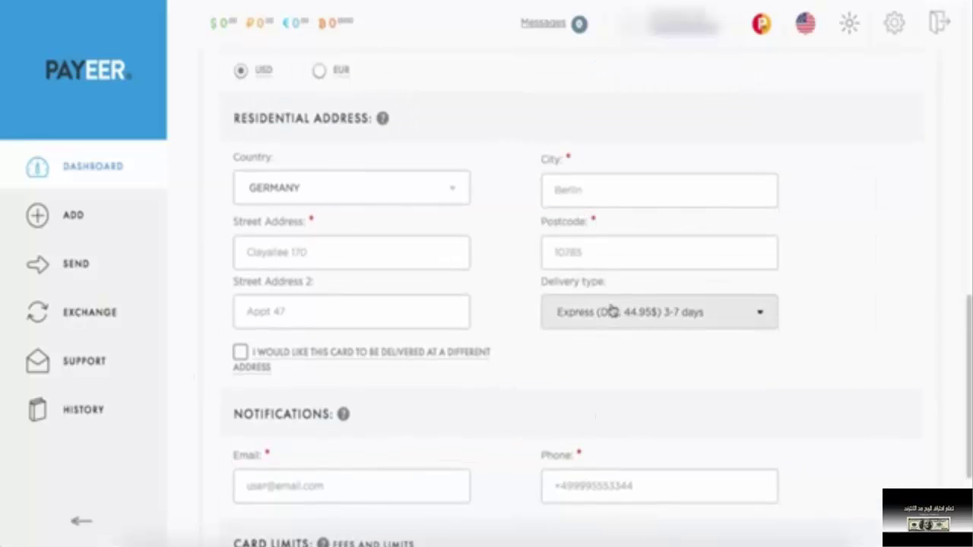
scroll(191, 284, up, 10)
scroll(245, 275, up, 7)
scroll(457, 266, down, 20)
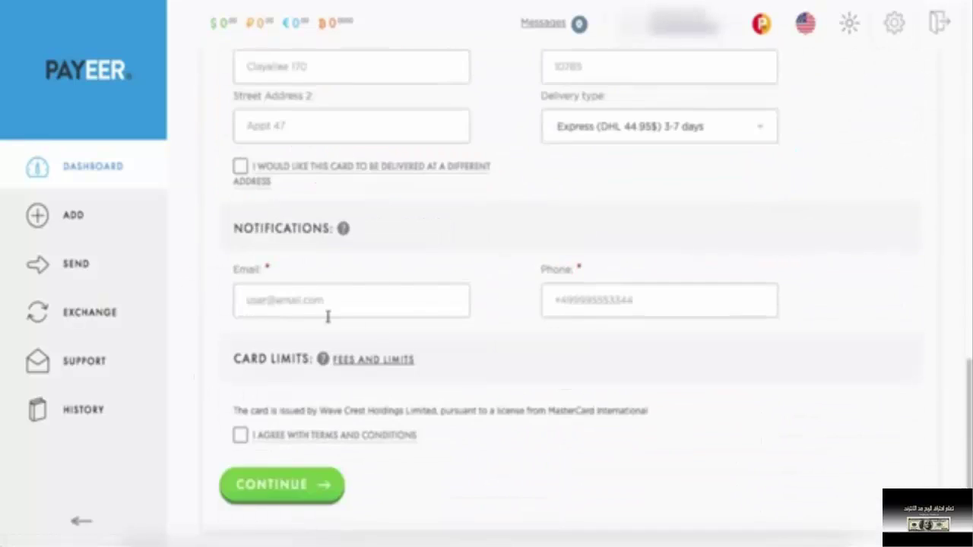
Set the card's delivery type to AirMail (9.95$) 10-25 days, and open the delivery options again to compare them.
scroll(674, 253, up, 3)
click(662, 243)
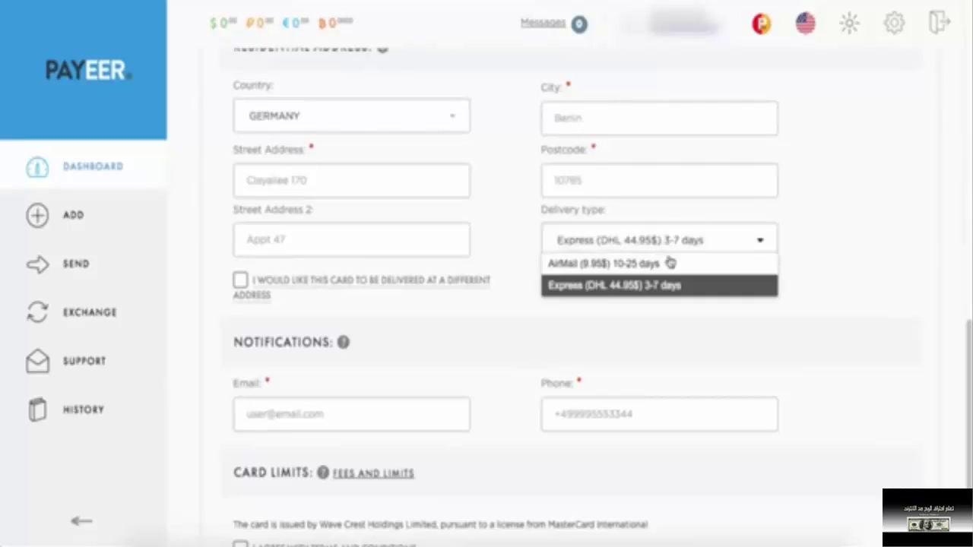
click(668, 264)
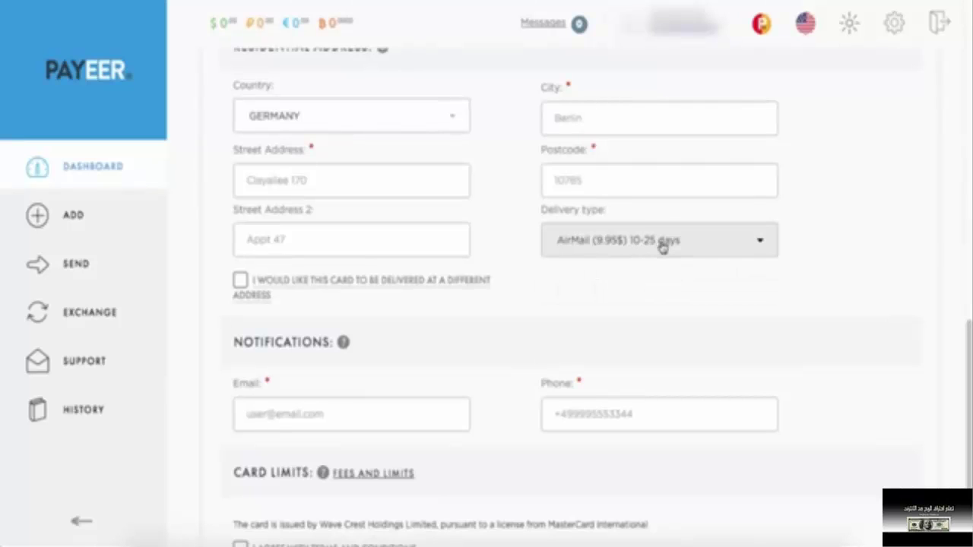
click(575, 253)
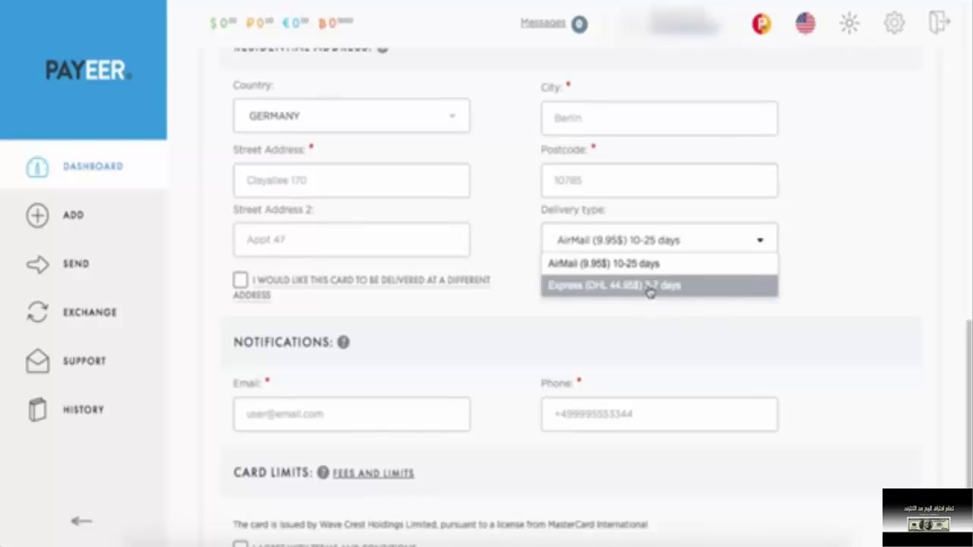
Leave the card order form for the dashboard and examine the Merchant section for accepting payments on a website.
scroll(523, 289, up, 6)
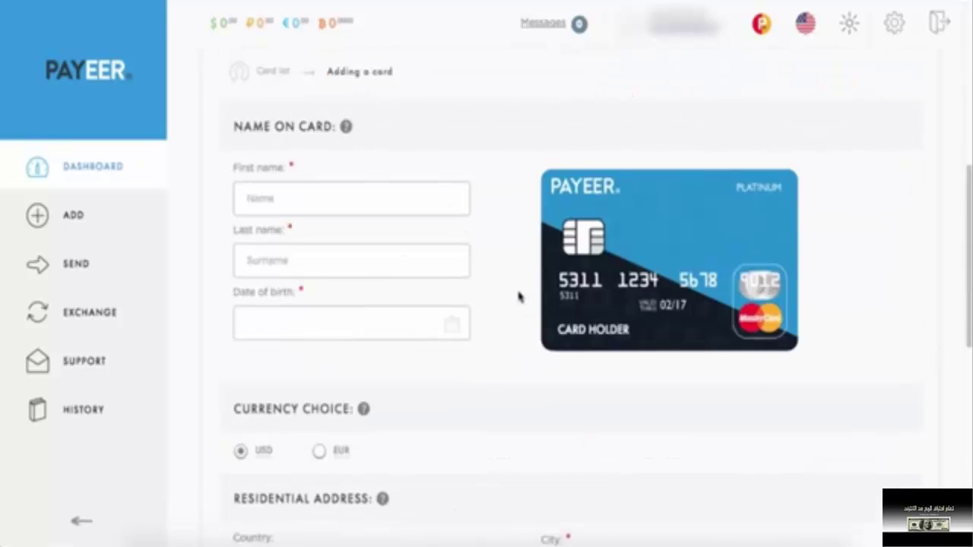
scroll(469, 299, up, 4)
click(90, 169)
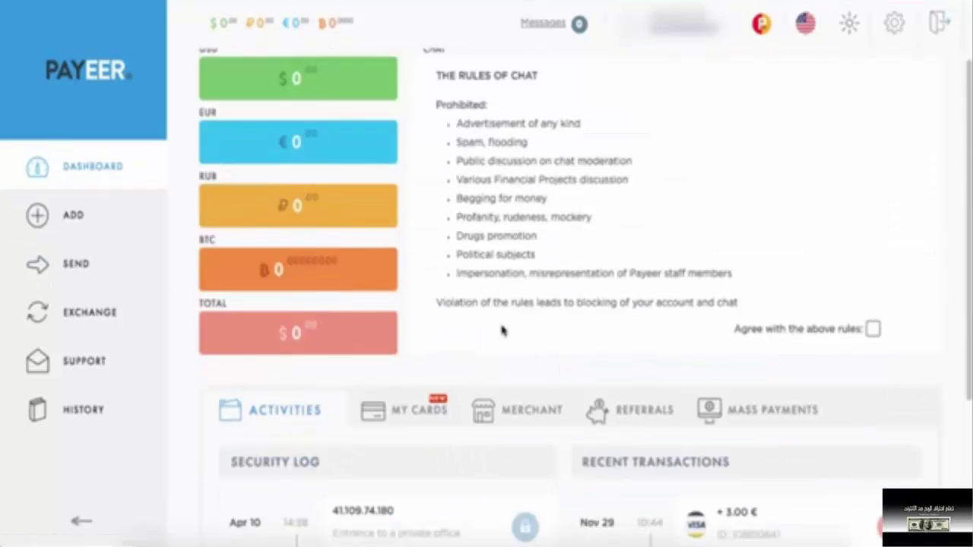
click(535, 409)
scroll(541, 406, down, 3)
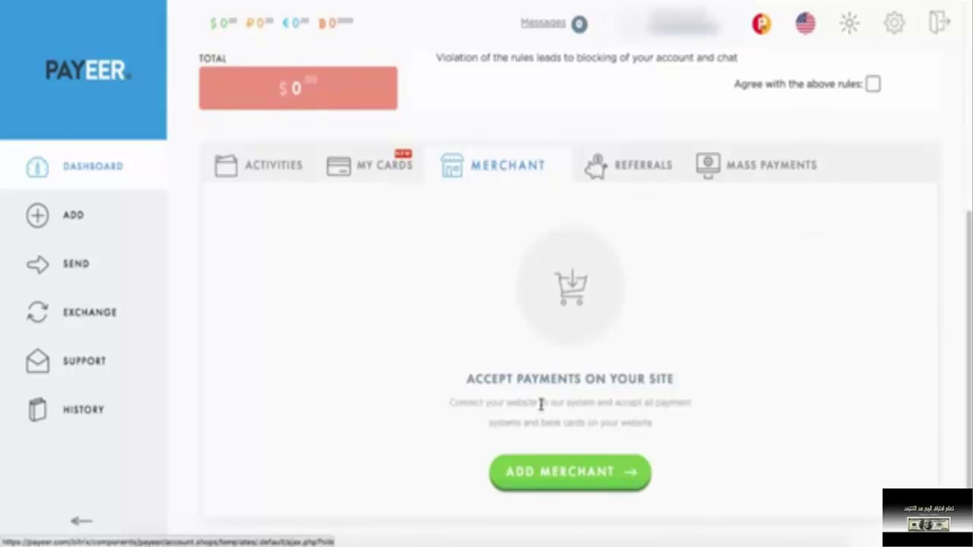
scroll(577, 388, up, 2)
scroll(608, 393, up, 2)
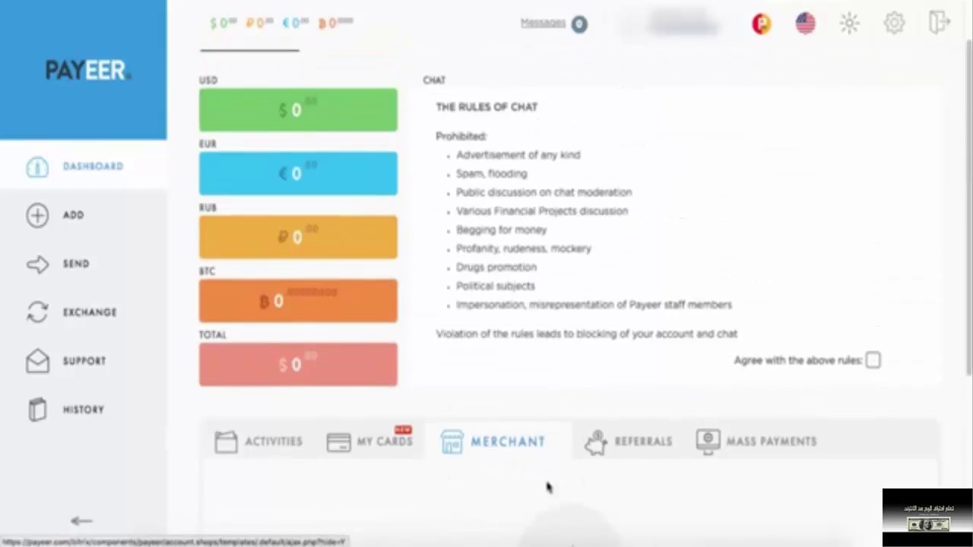
scroll(548, 479, down, 3)
scroll(578, 471, up, 3)
Open the Referrals section, review the current and next plans, and copy the first partner link.
click(636, 510)
scroll(439, 433, down, 5)
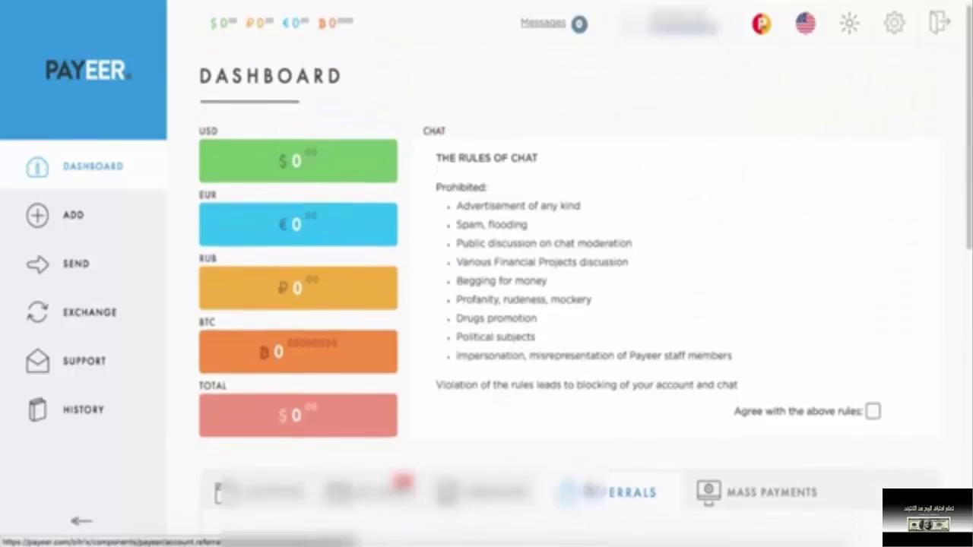
click(517, 356)
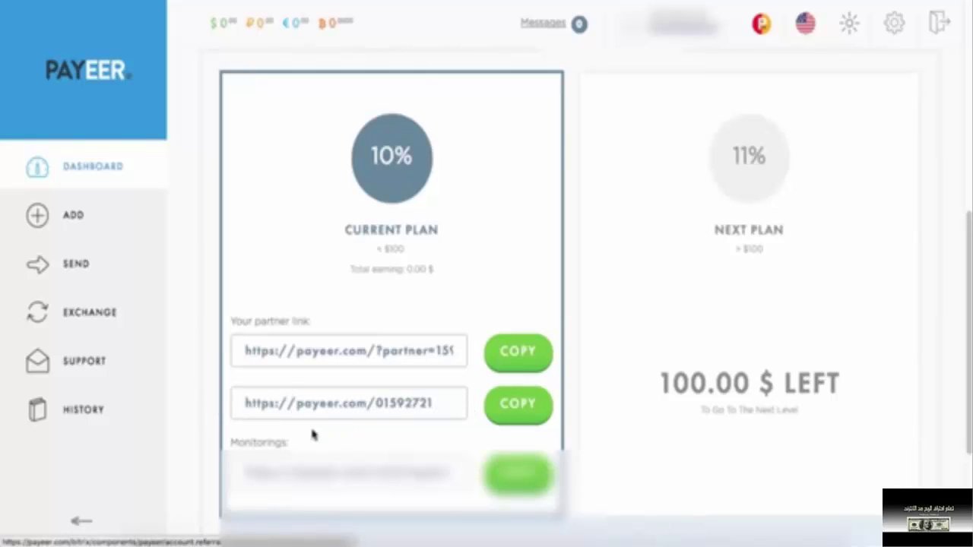
scroll(316, 430, up, 6)
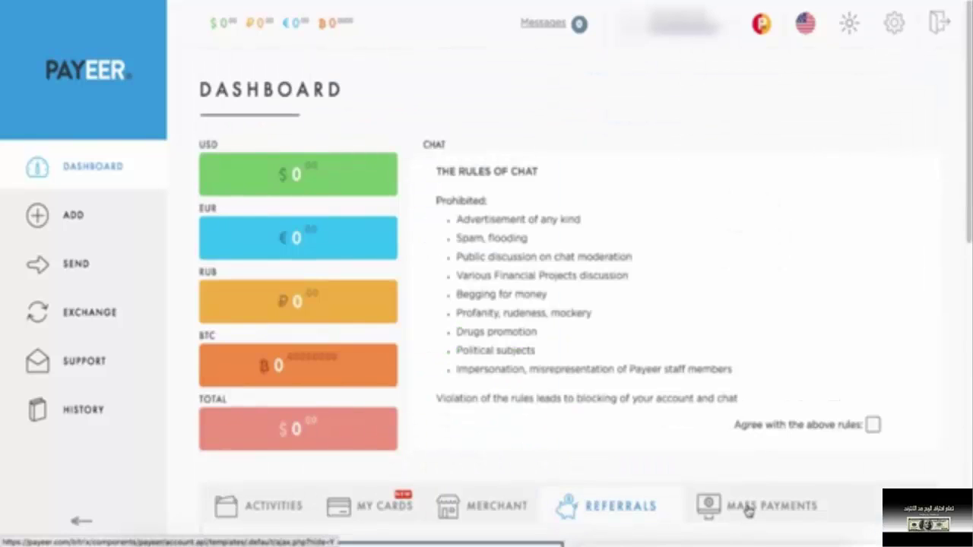
Open the Mass Payments section, examine its option to add an API user, and go back to the main dashboard.
click(749, 505)
scroll(685, 418, down, 4)
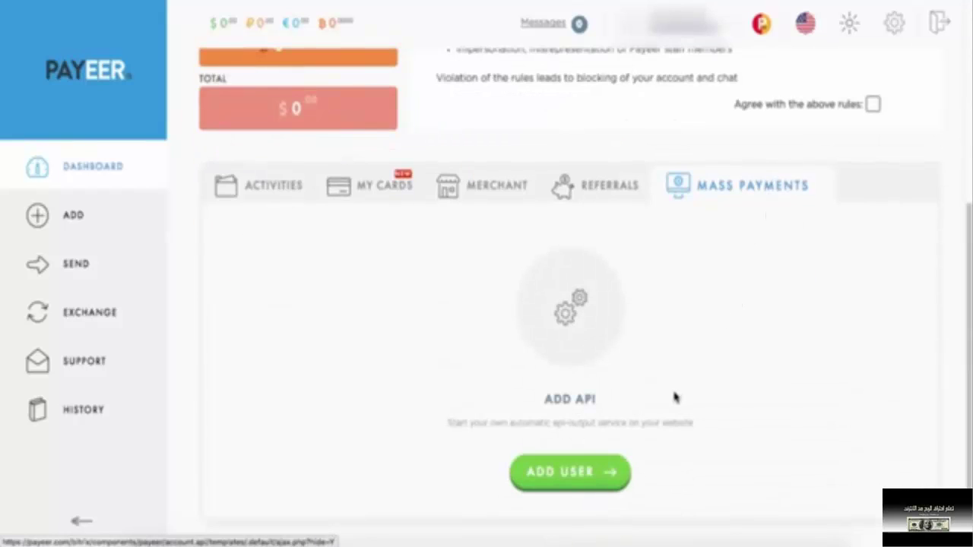
scroll(673, 397, up, 4)
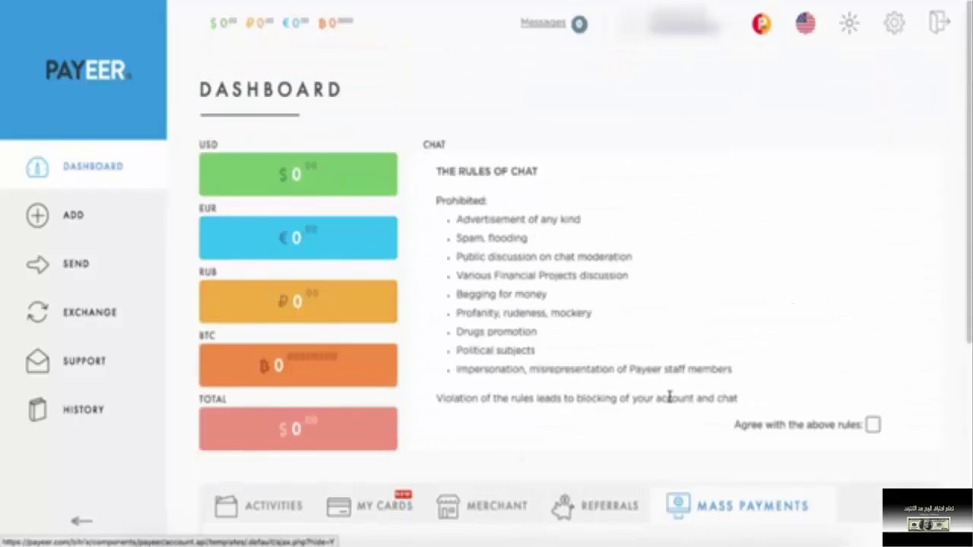
click(95, 169)
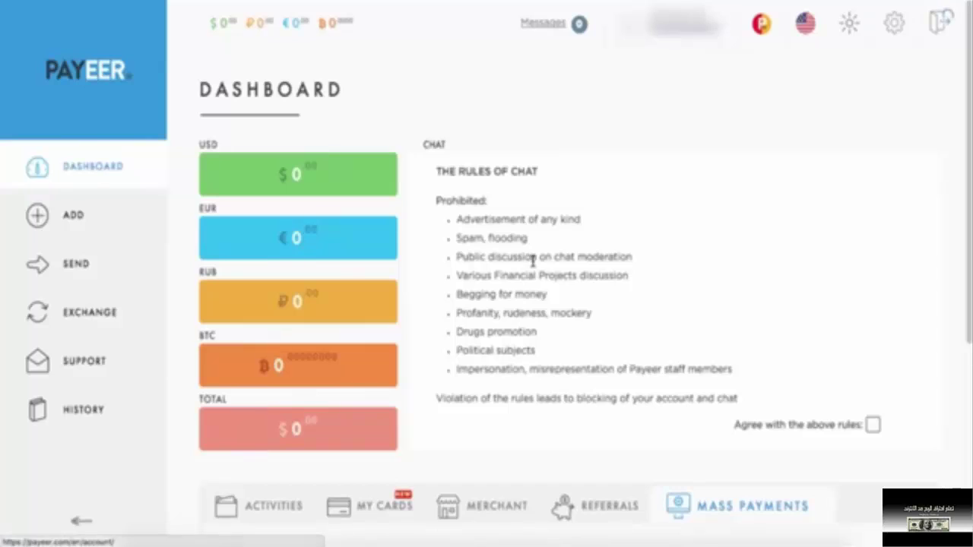